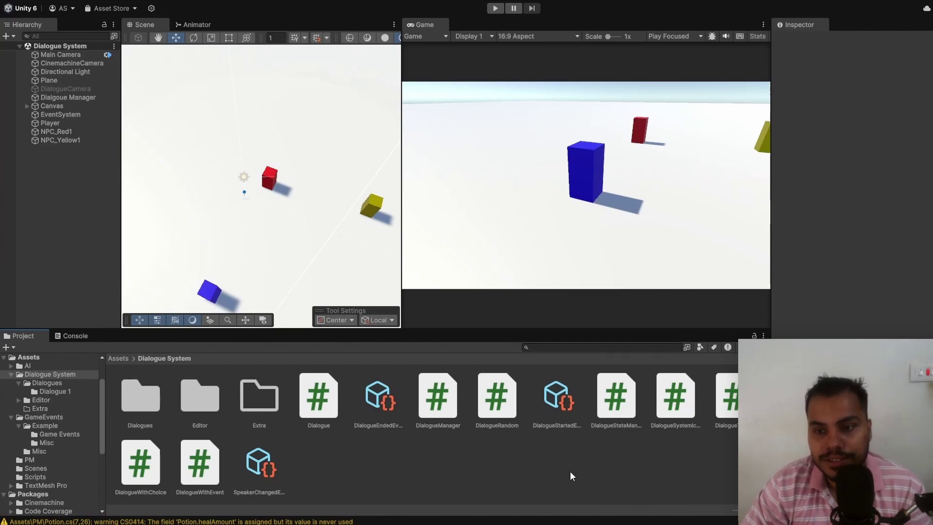
# Open DialogueManager in Visual Studio, save it with the new bool field, and return to Unity.
pyautogui.click(200, 396)
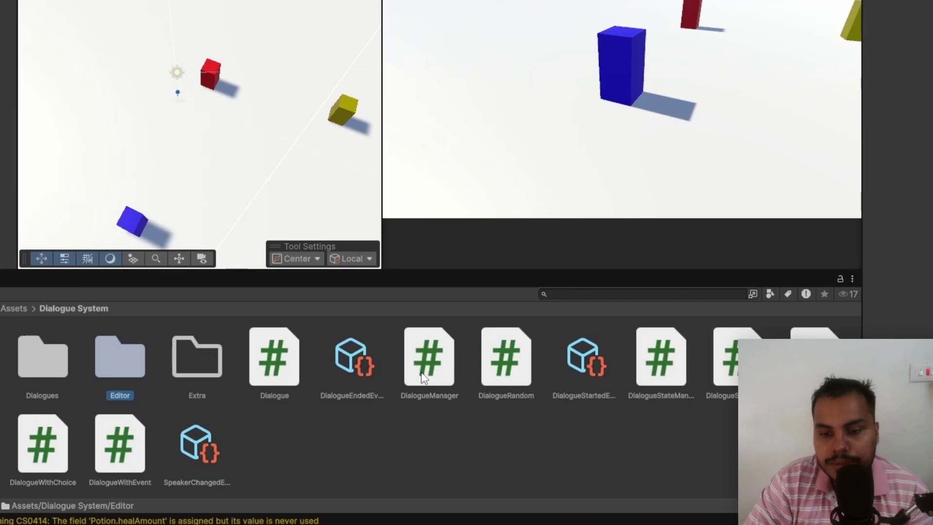
pyautogui.doubleClick(422, 427)
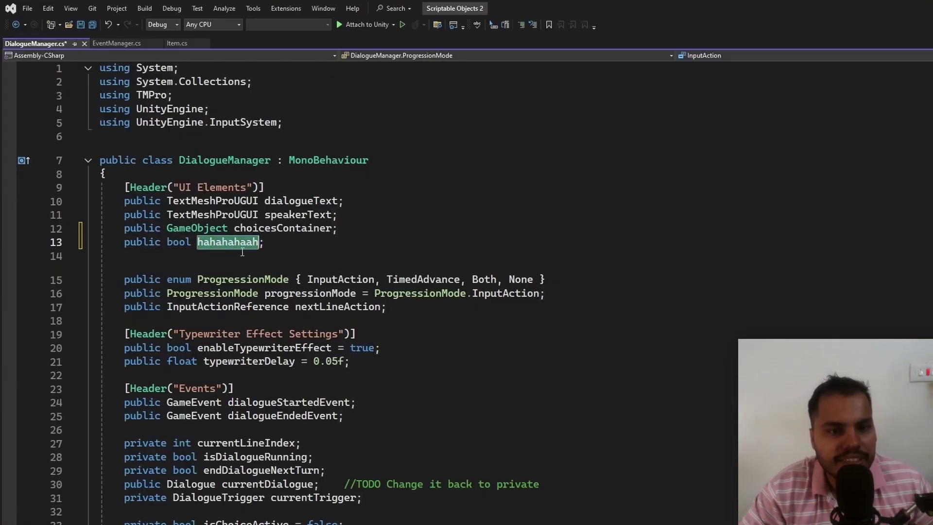
pyautogui.hotkey('ctrl', 's')
pyautogui.hotkey('alt', 'Tab')
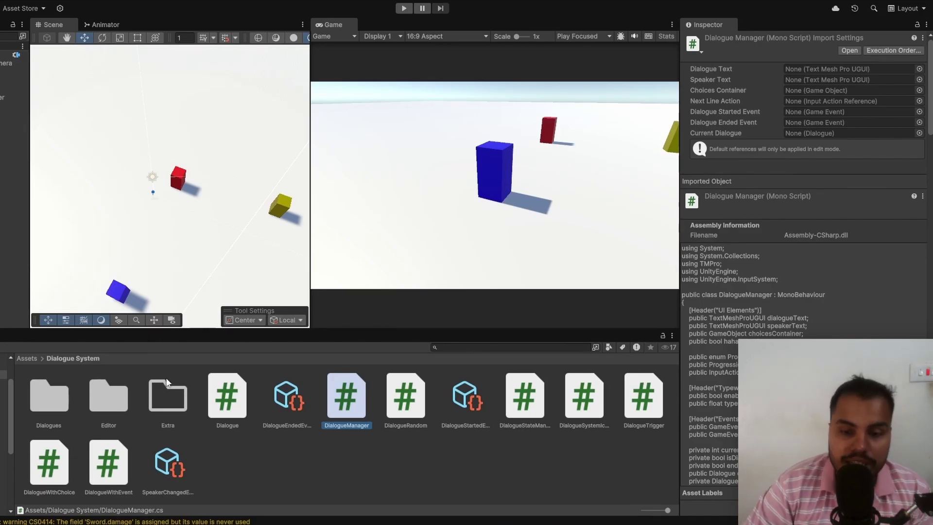
# Create a Scripting > Assembly Definition asset in the Dialogue System folder named DialogueSystem.
pyautogui.click(372, 454)
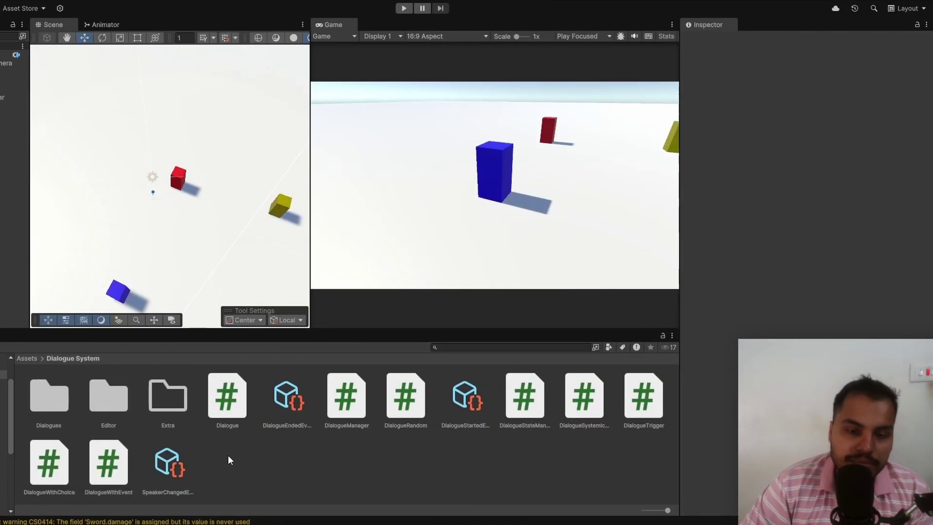
pyautogui.rightClick(229, 456)
pyautogui.moveTo(276, 156)
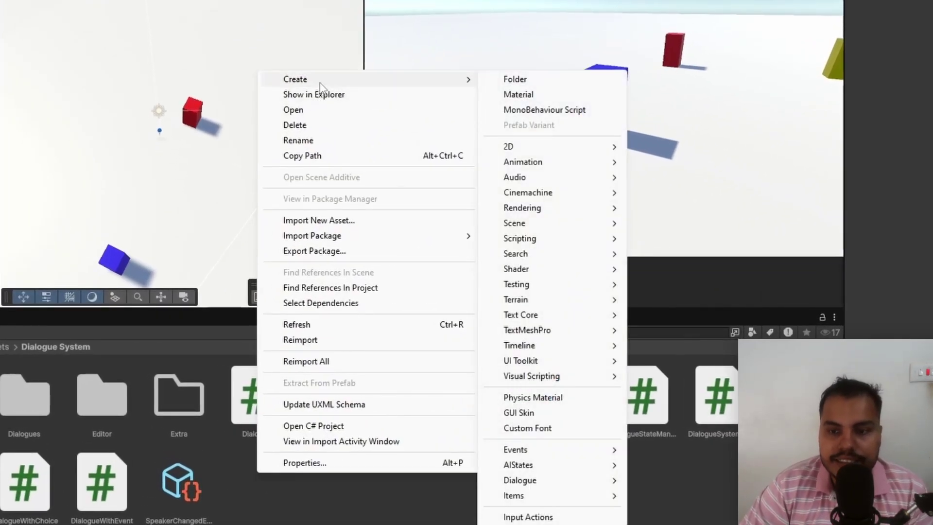
pyautogui.moveTo(526, 238)
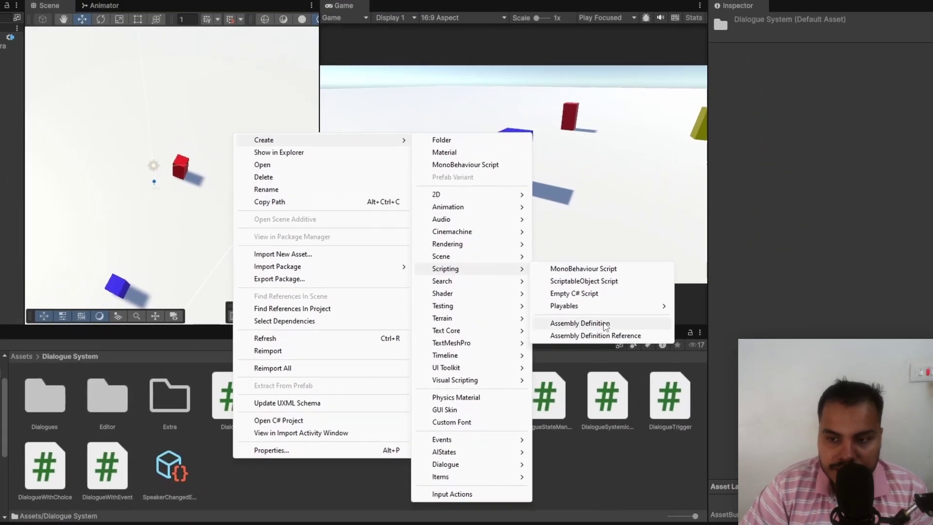
pyautogui.click(714, 306)
pyautogui.write('Dialogue')
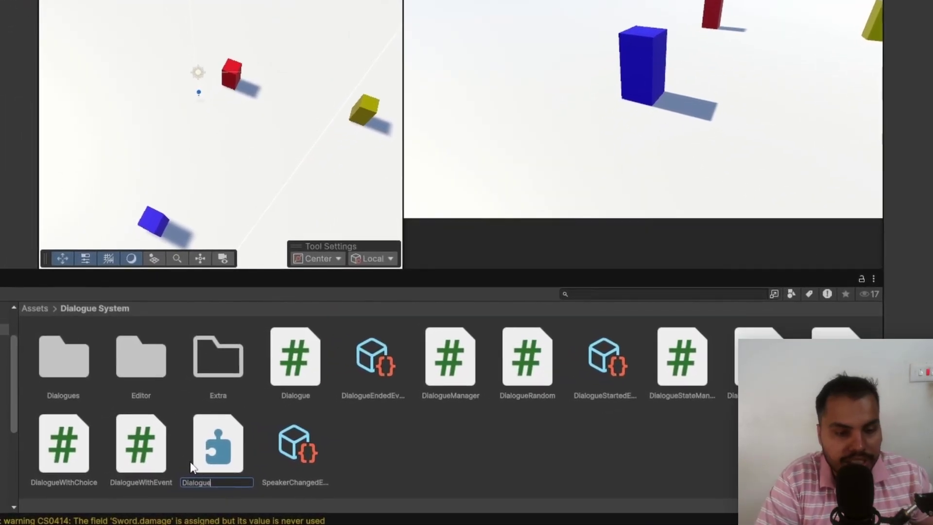
pyautogui.write('System')
pyautogui.press('Return')
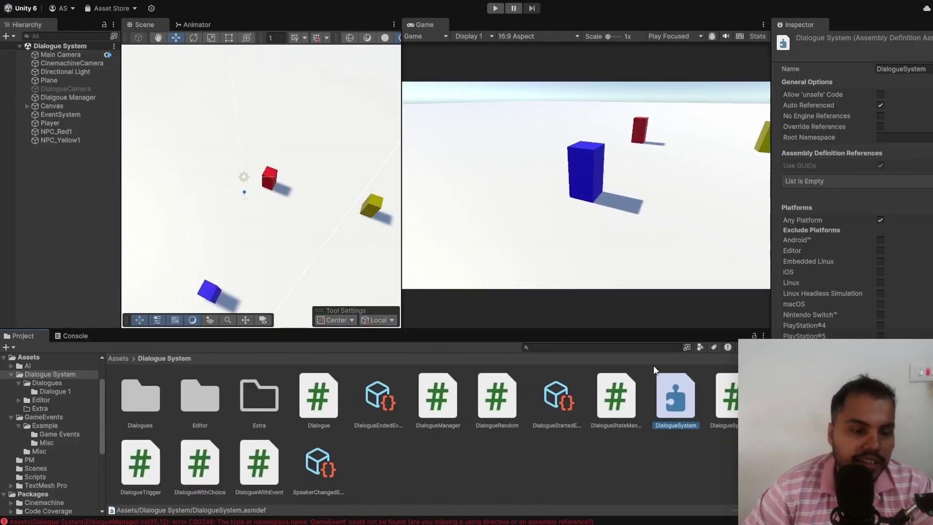
# Check the Console, then inspect the Dialogue, DialogueManager and DialogueRandom scripts and the DialogueSystem asmdef.
pyautogui.click(78, 335)
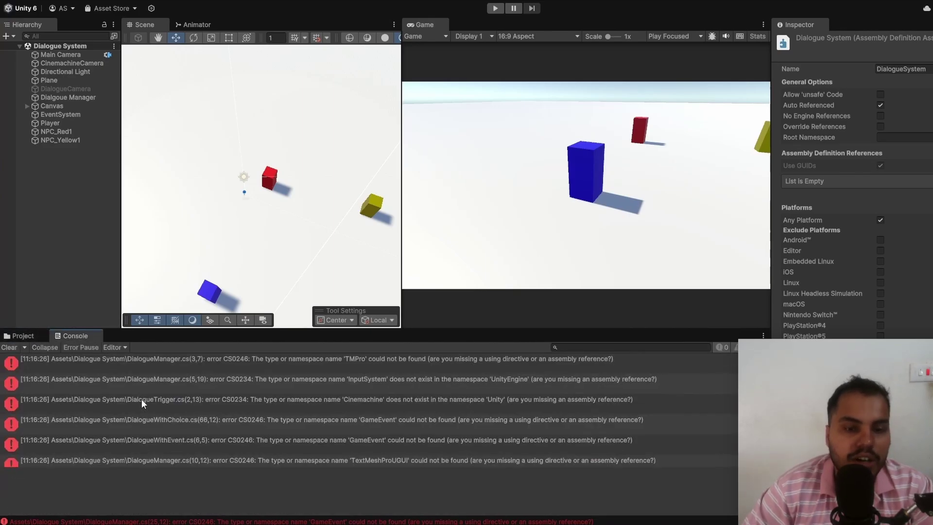
pyautogui.click(23, 335)
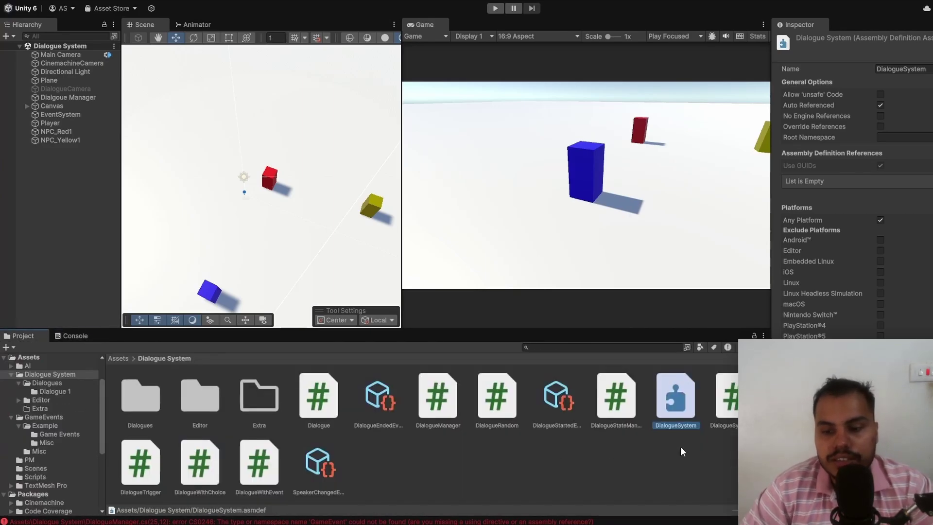
pyautogui.click(319, 391)
pyautogui.click(437, 391)
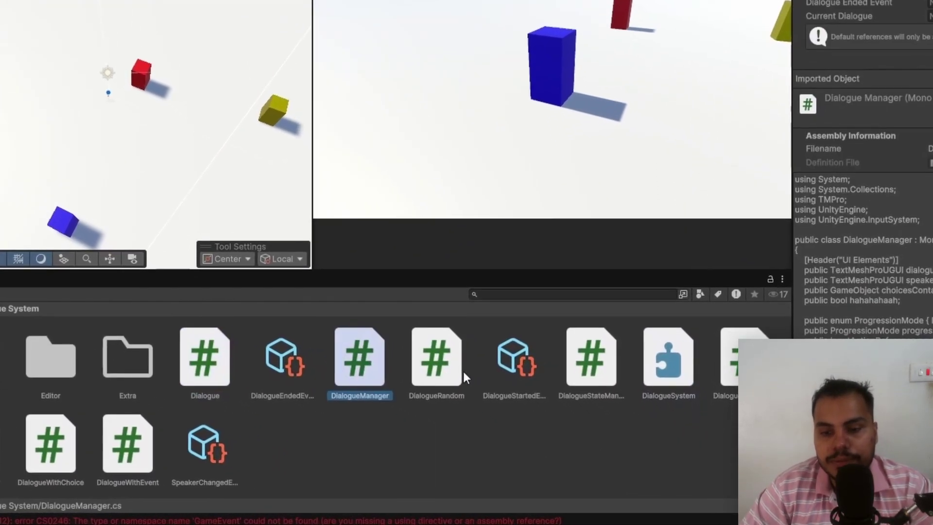
pyautogui.click(460, 372)
pyautogui.click(688, 379)
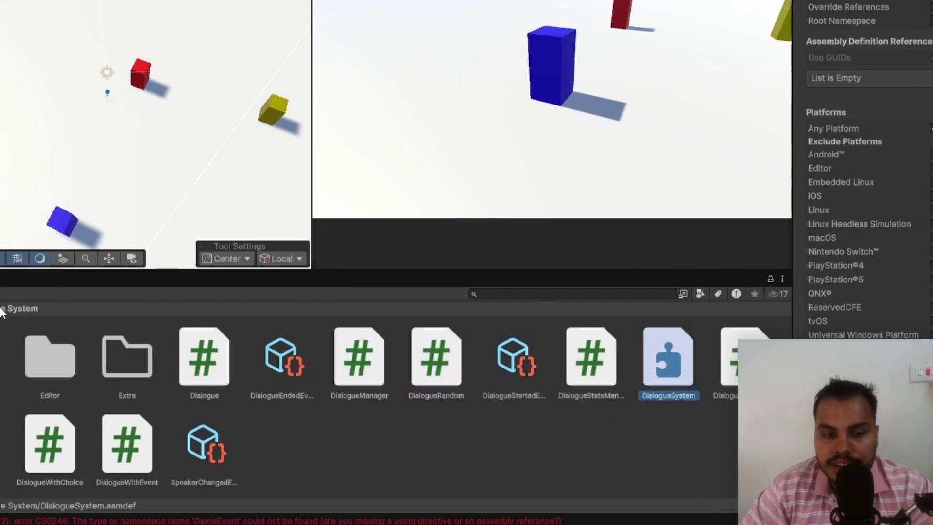
# Compare the missing TMPro, InputSystem, Cinemachine and GameEvent errors with the reference-less DialogueSystem asmdef.
pyautogui.click(0, 278)
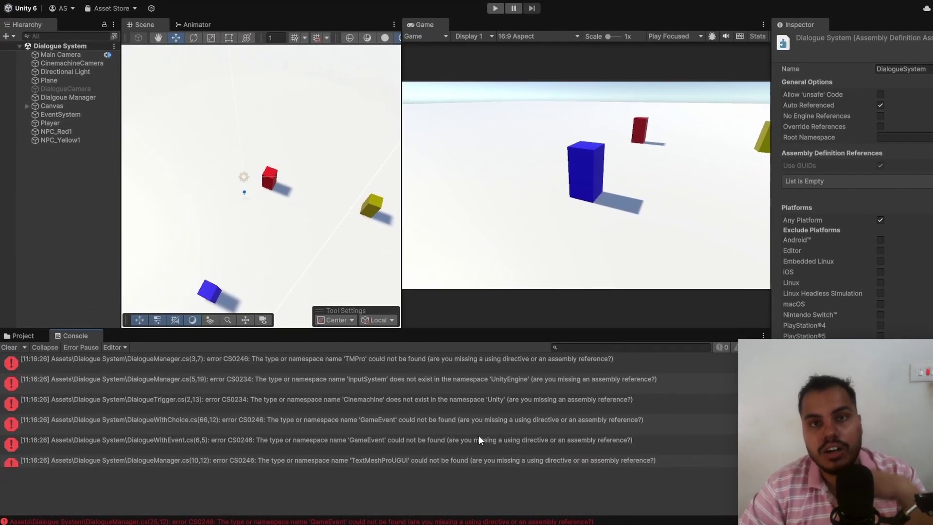
pyautogui.hotkey('ctrl', '5')
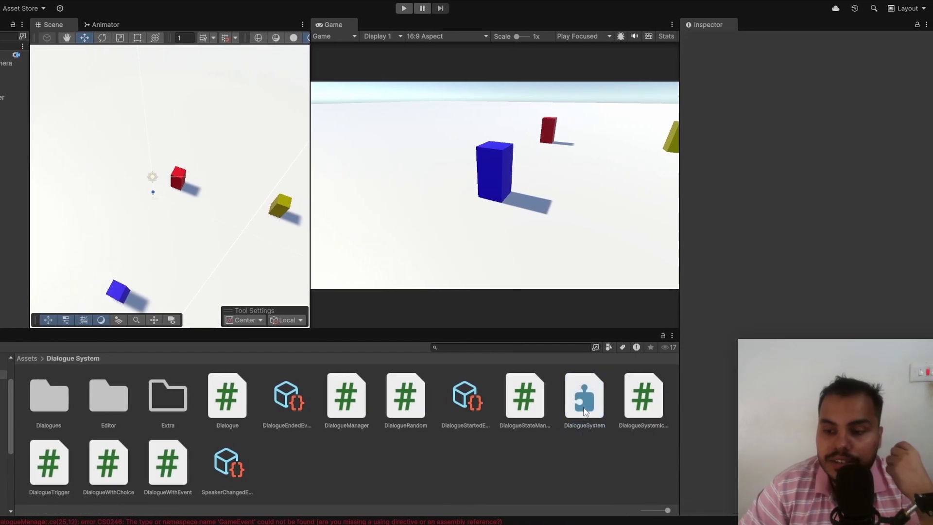
pyautogui.click(585, 411)
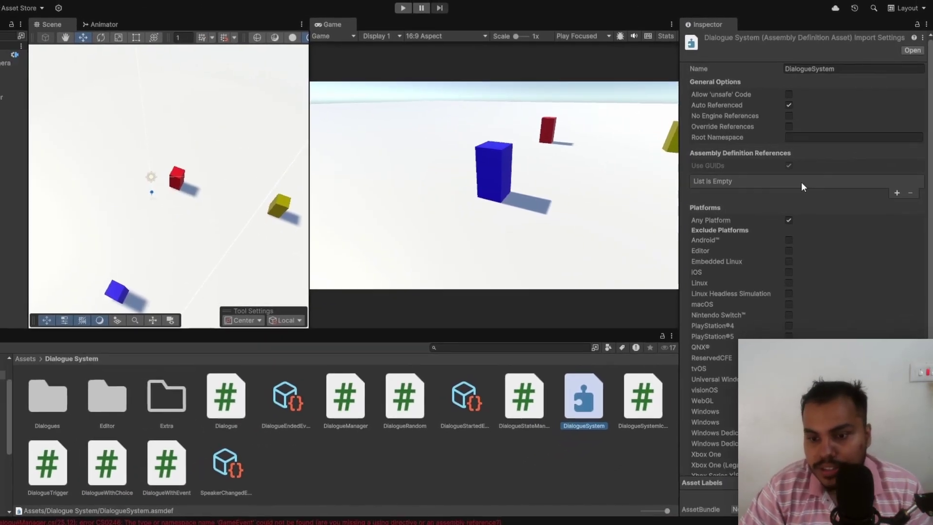
pyautogui.click(5, 335)
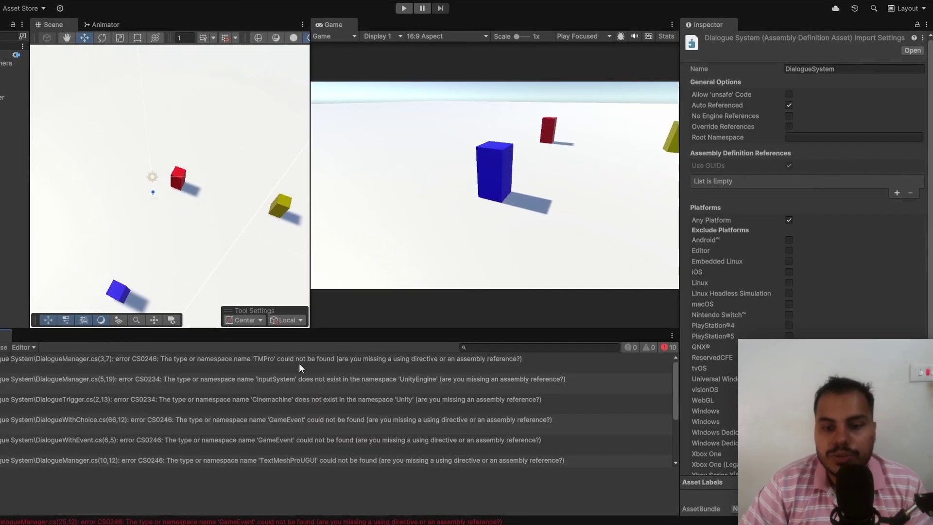
# Add Unity.TextMeshPro, Unity.InputSystem and Unity.Cinemachine as DialogueSystem assembly definition references.
pyautogui.click(898, 193)
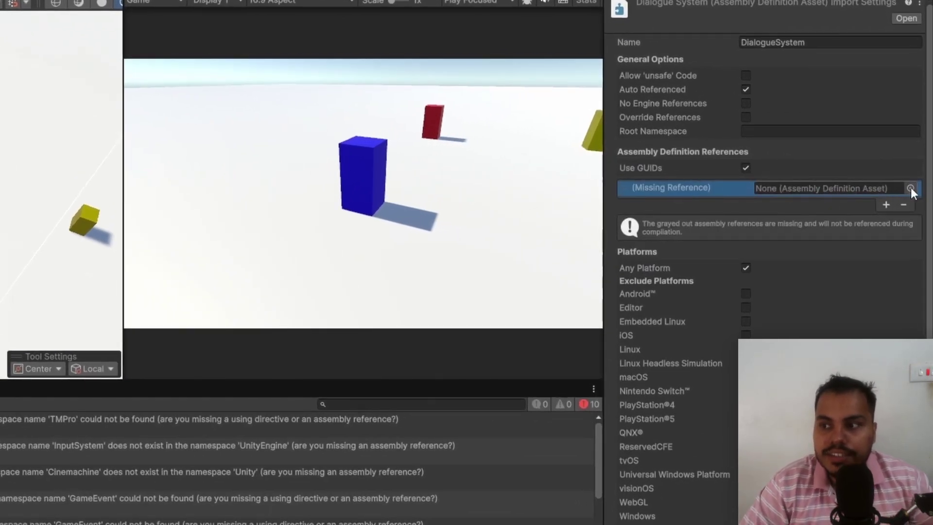
pyautogui.click(911, 188)
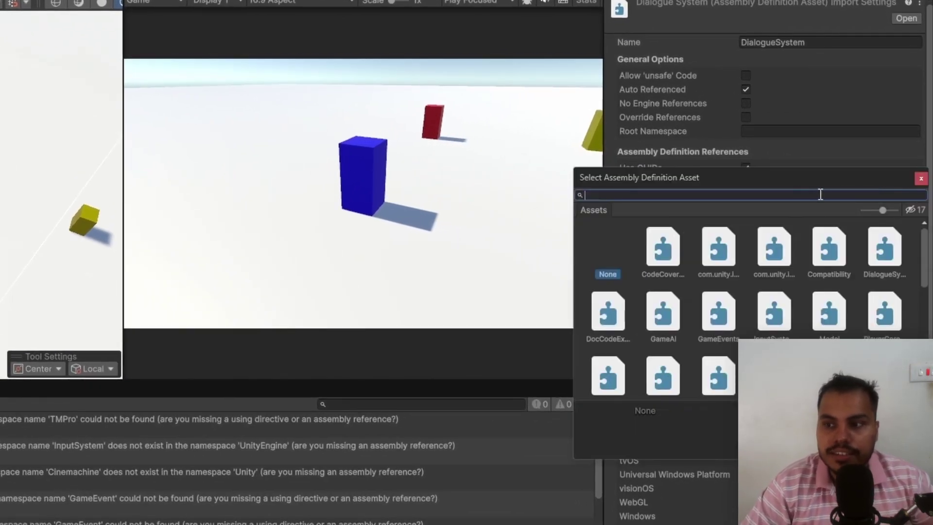
pyautogui.write('Textmesh')
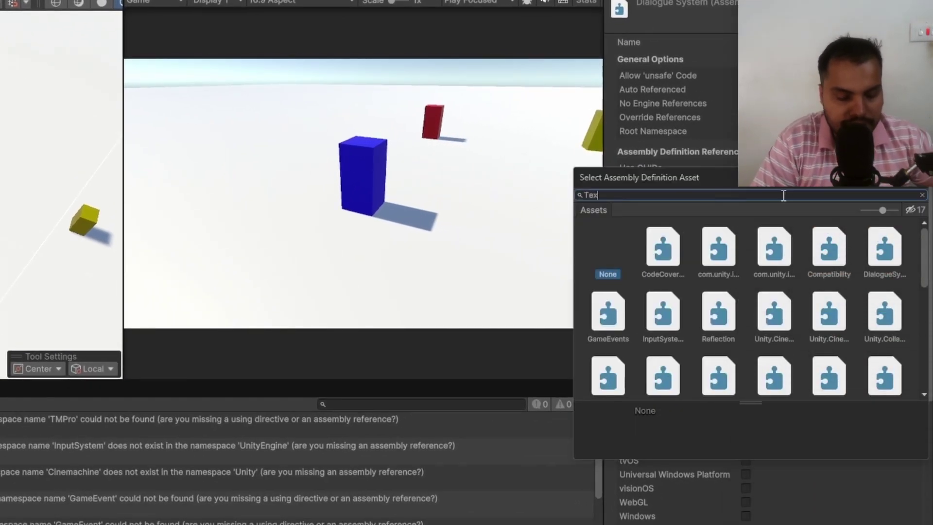
pyautogui.click(665, 253)
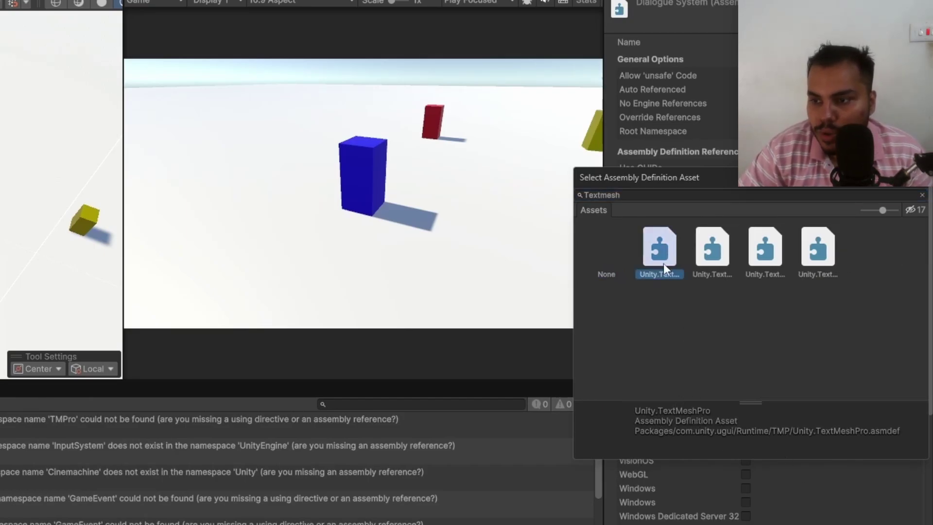
pyautogui.press('Return')
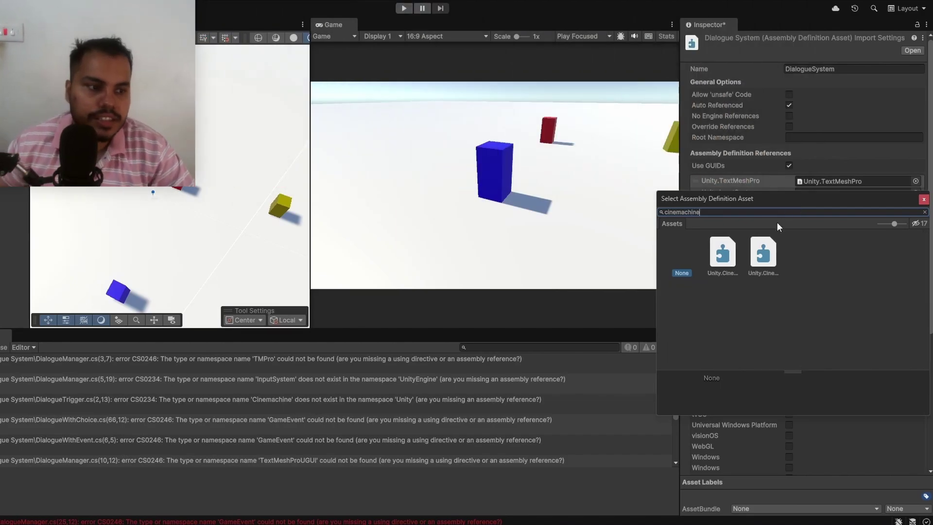
pyautogui.press('Return')
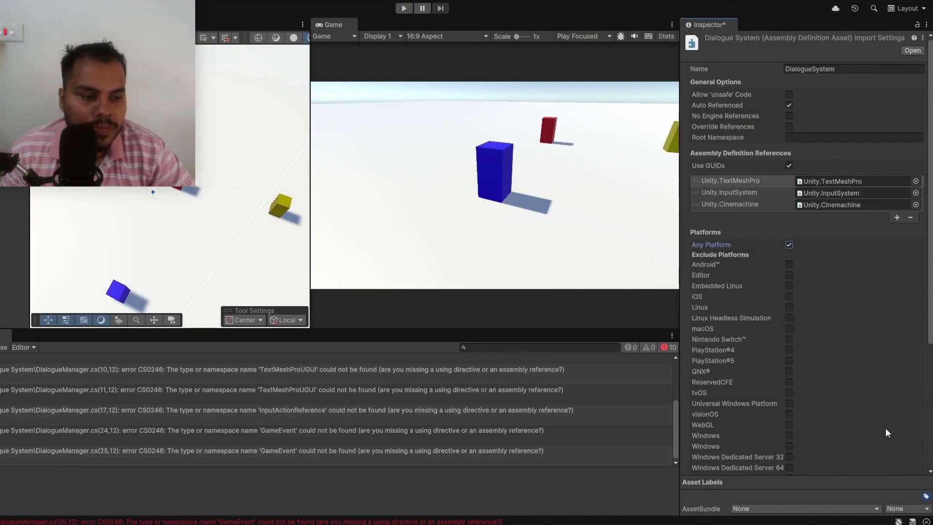
pyautogui.scroll(-3, 892, 428)
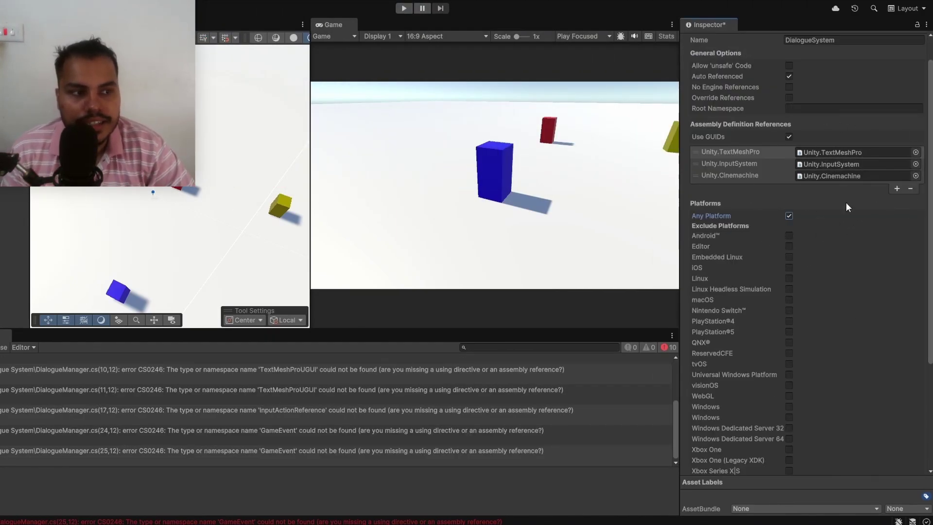
pyautogui.scroll(-5, 880, 378)
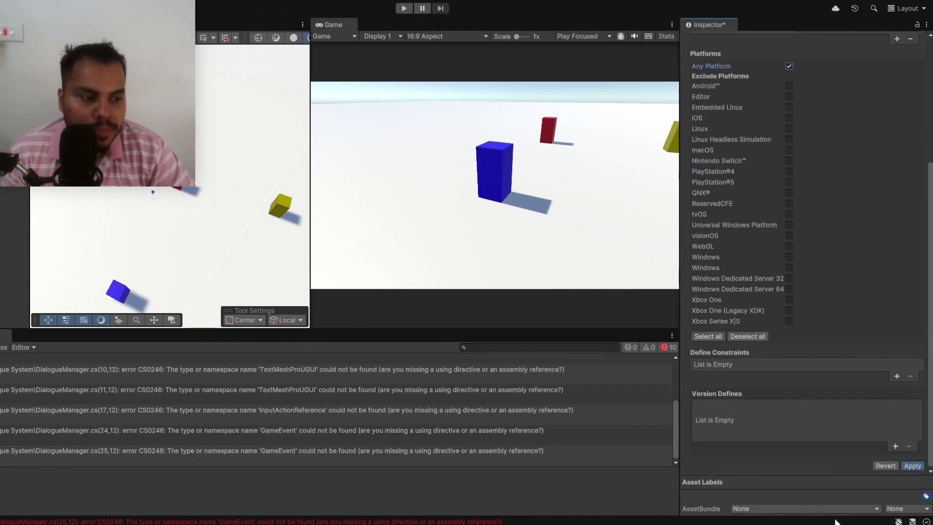
pyautogui.scroll(5, 548, 415)
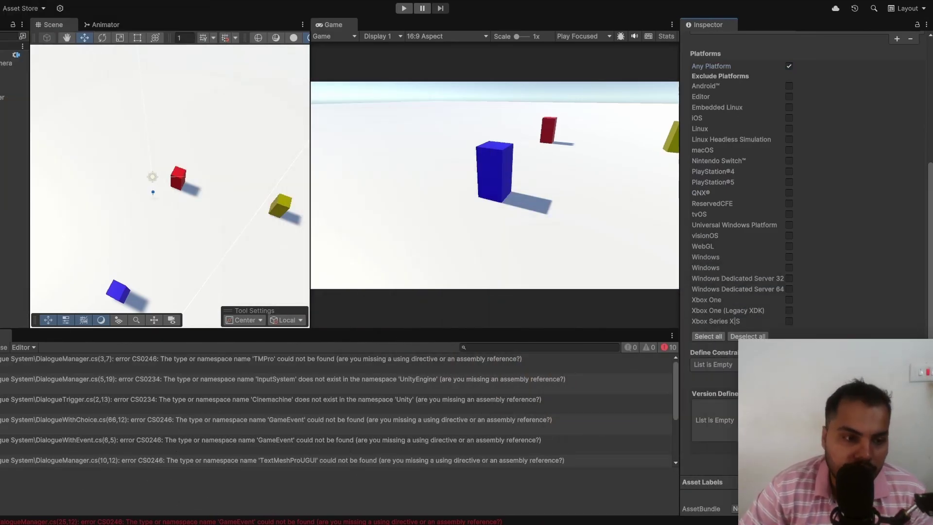
# Reimport the DialogueSystem asset and read the remaining CS0246 GameEvent error in the Console.
pyautogui.hotkey('ctrl', '5')
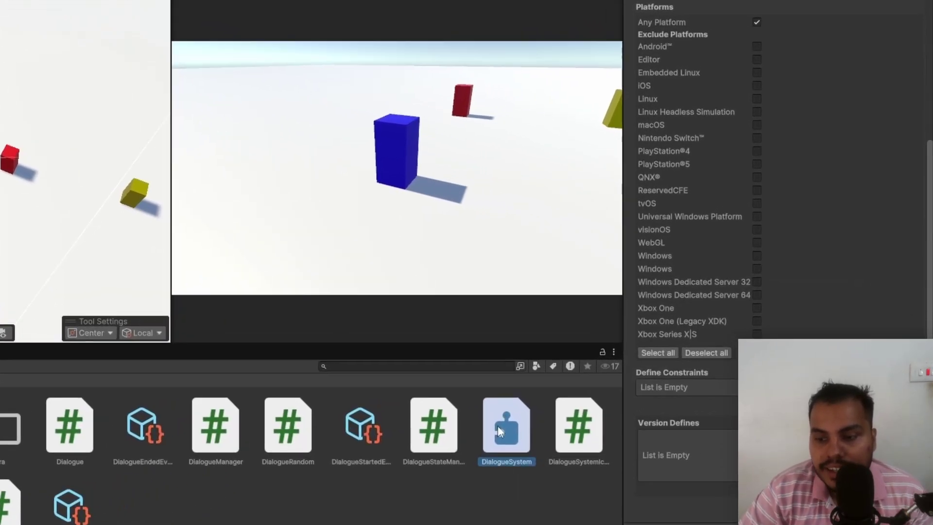
pyautogui.rightClick(577, 399)
pyautogui.click(512, 325)
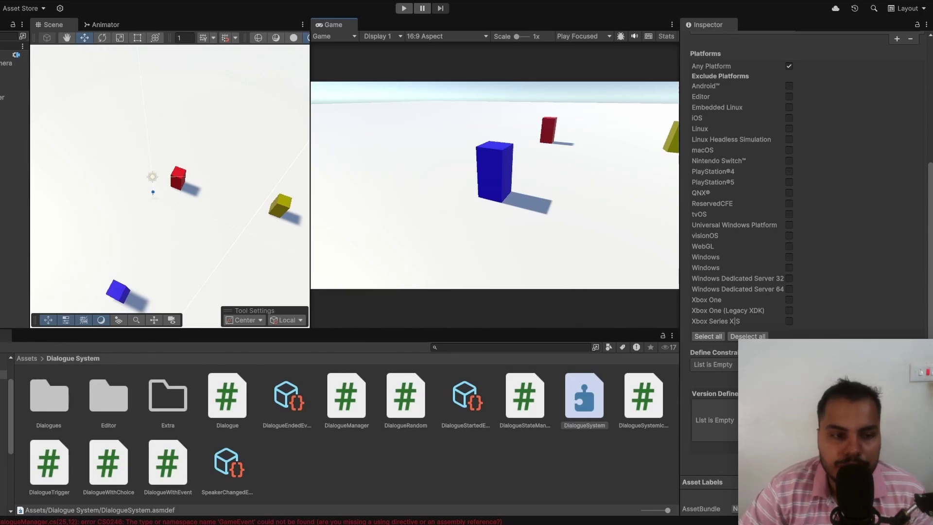
pyautogui.hotkey('ctrl', 'shift', 'c')
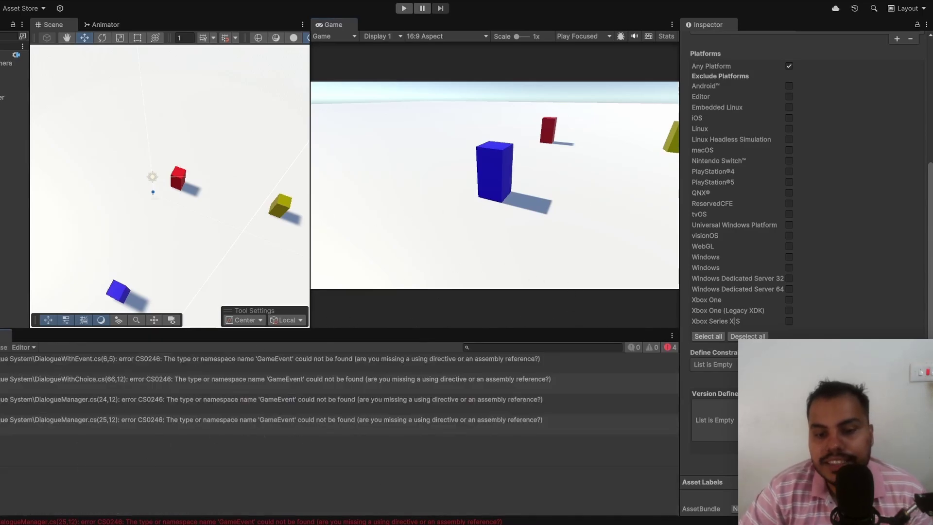
pyautogui.click(267, 362)
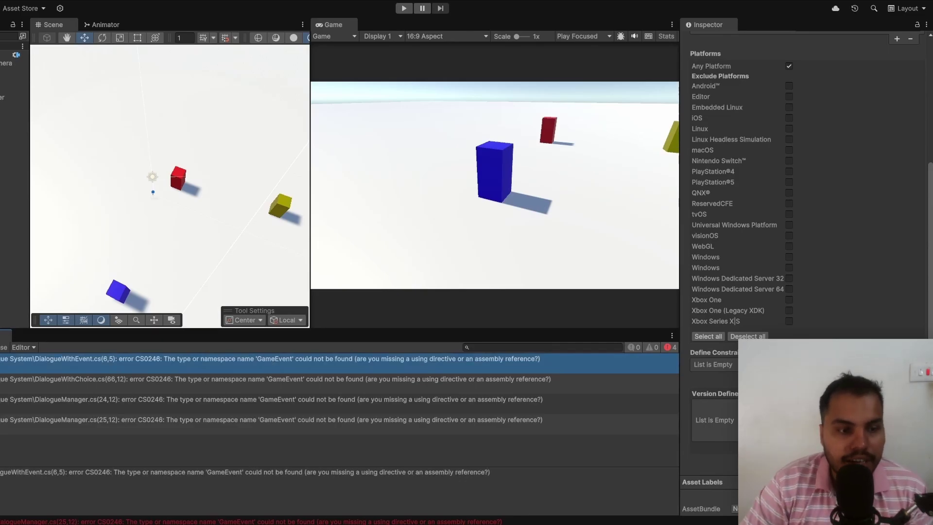
pyautogui.hotkey('ctrl', '5')
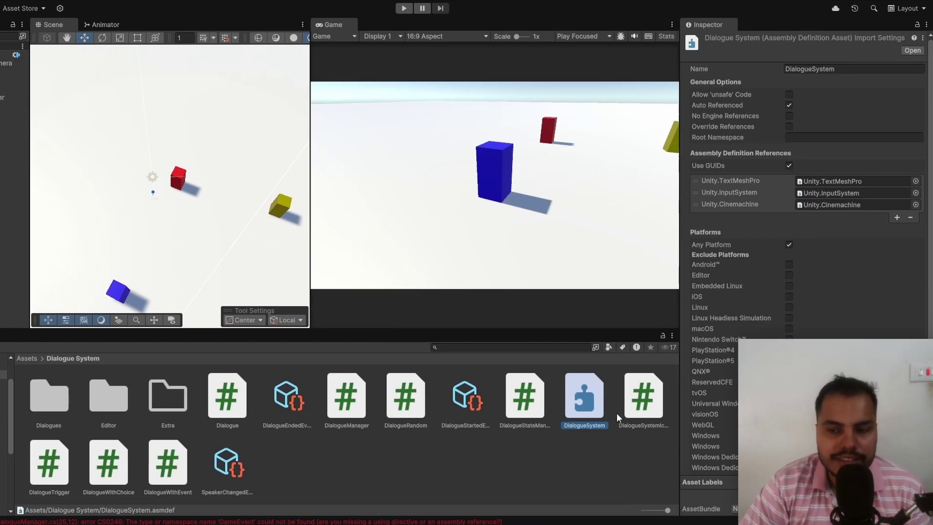
# Go to Assets > GameEvents and create a new Assembly Definition there.
pyautogui.click(27, 357)
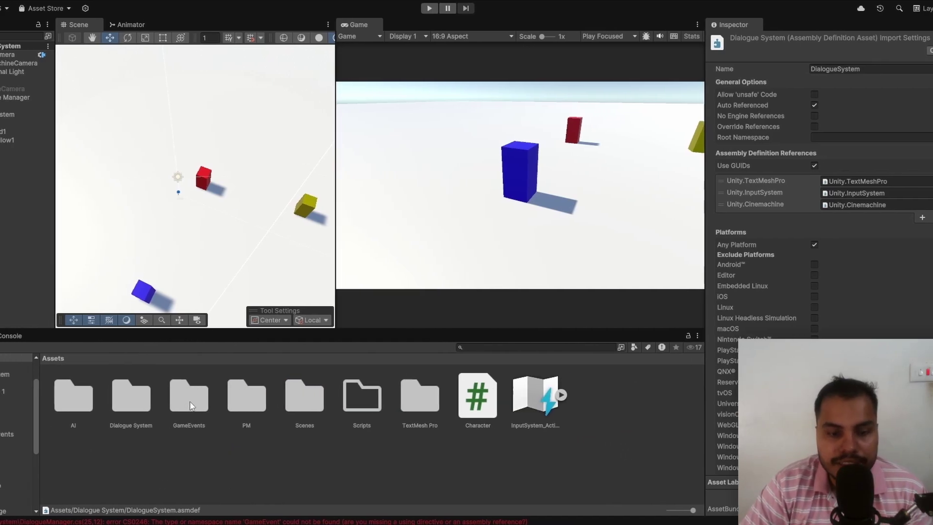
pyautogui.doubleClick(163, 395)
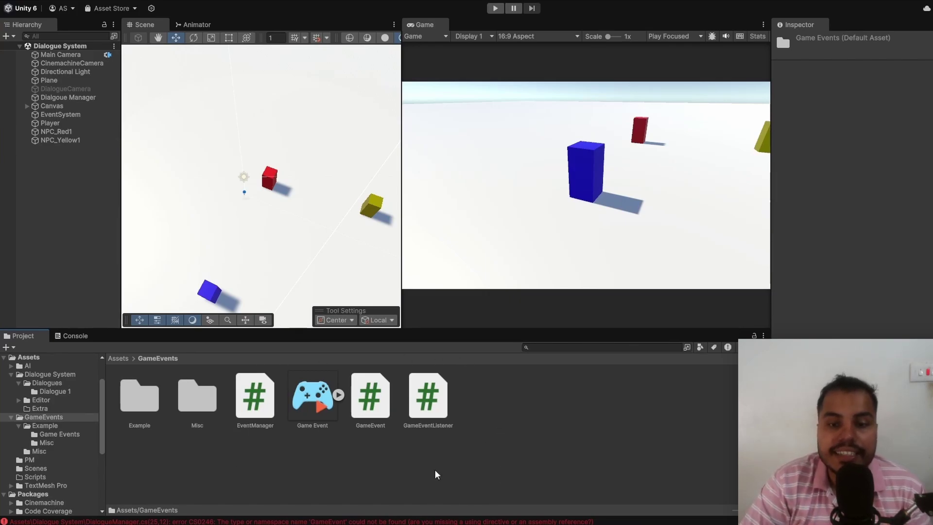
pyautogui.rightClick(503, 413)
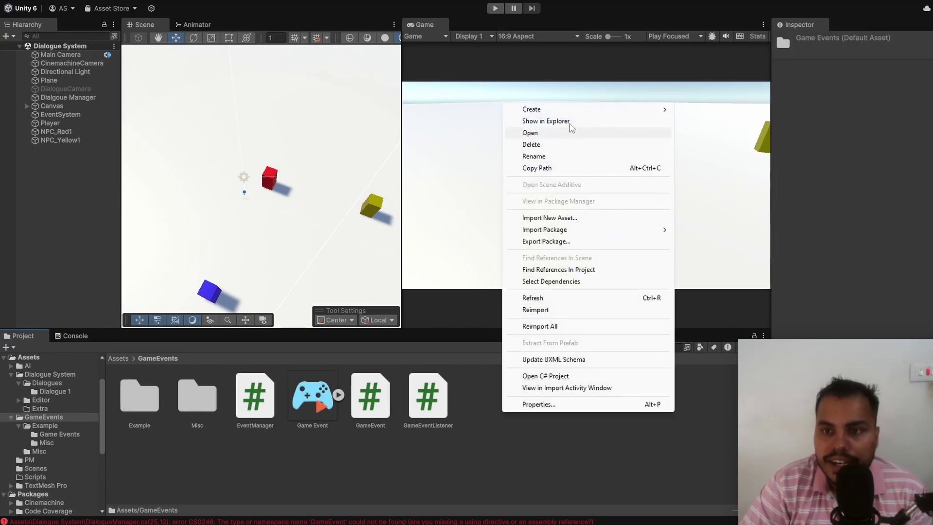
pyautogui.moveTo(535, 110)
pyautogui.moveTo(744, 232)
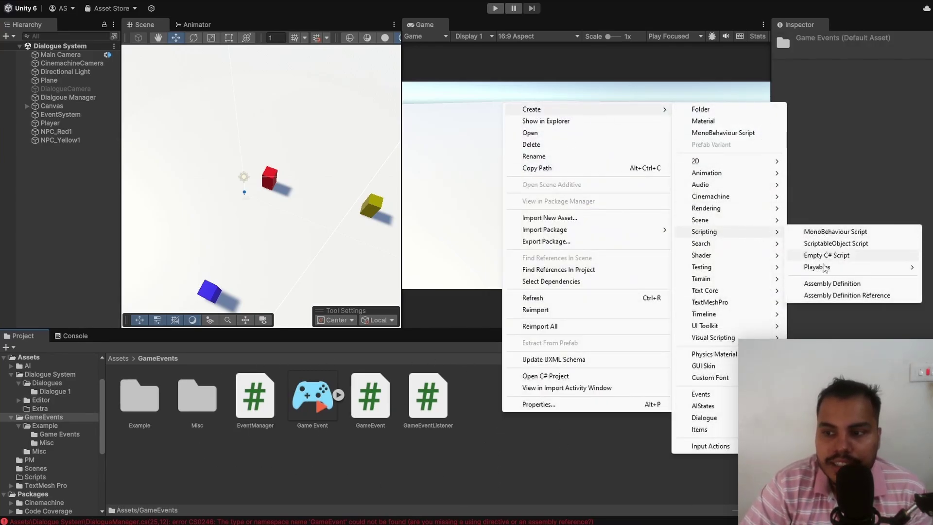
pyautogui.click(825, 284)
# Name the assembly GameEvents and inspect its InputSystem and TMPro namespace errors in the Console.
pyautogui.write('GameEvents')
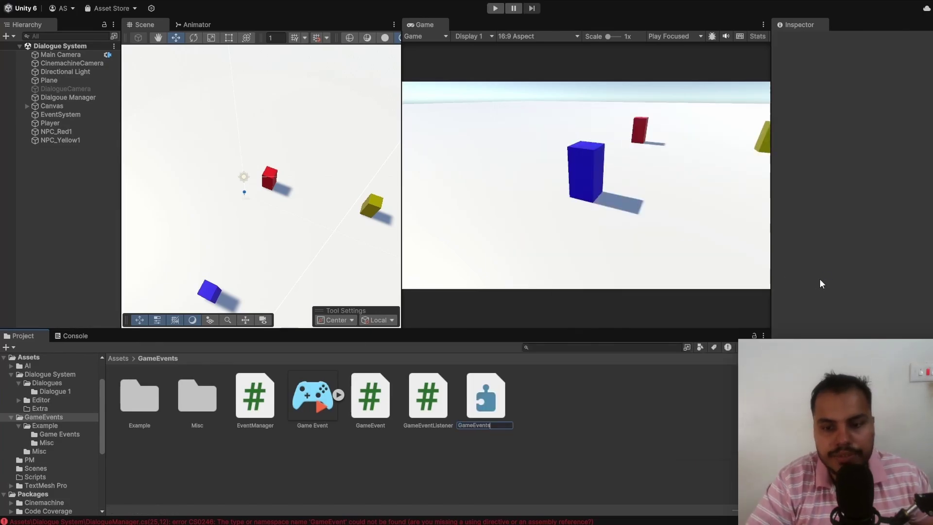
pyautogui.press('Return')
pyautogui.scroll(-5, 821, 284)
pyautogui.click(73, 336)
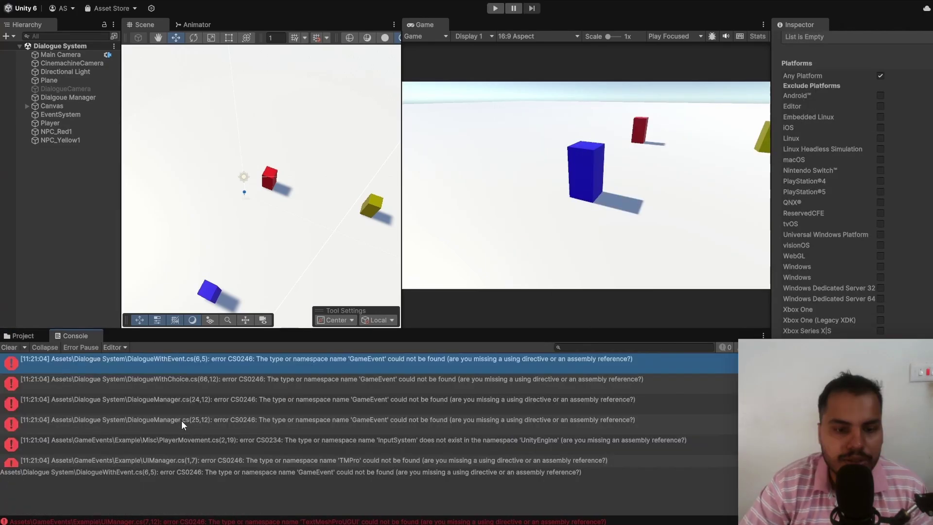
pyautogui.scroll(-2, 272, 413)
pyautogui.click(413, 394)
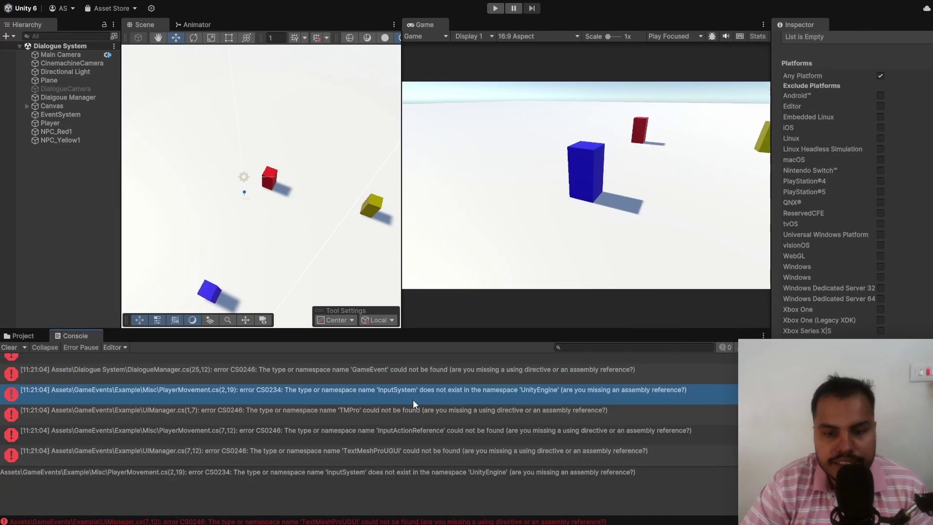
pyautogui.click(349, 411)
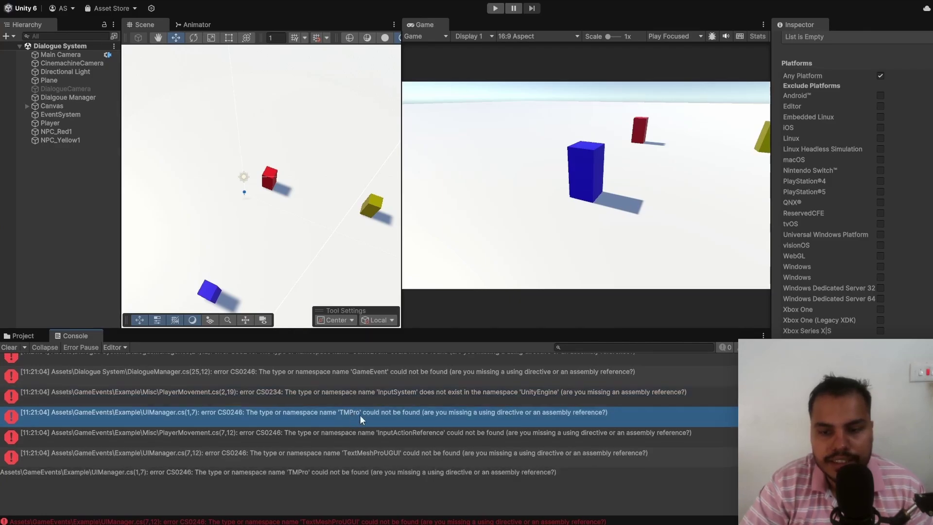
pyautogui.scroll(3, 857, 290)
# Add two GameEvents assembly references: Unity.InputSystem and Unity.TextMeshPro.
pyautogui.click(897, 194)
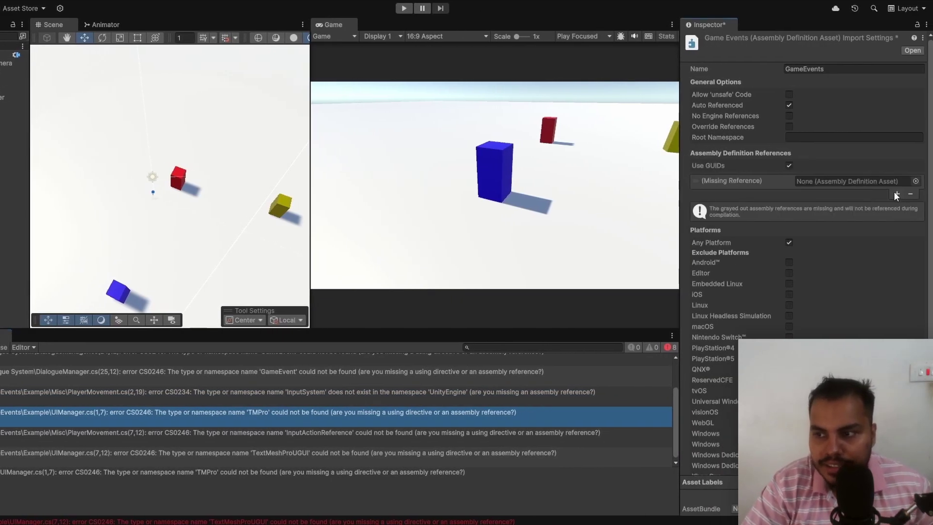
pyautogui.click(896, 194)
pyautogui.click(916, 193)
pyautogui.write('text')
pyautogui.doubleClick(722, 249)
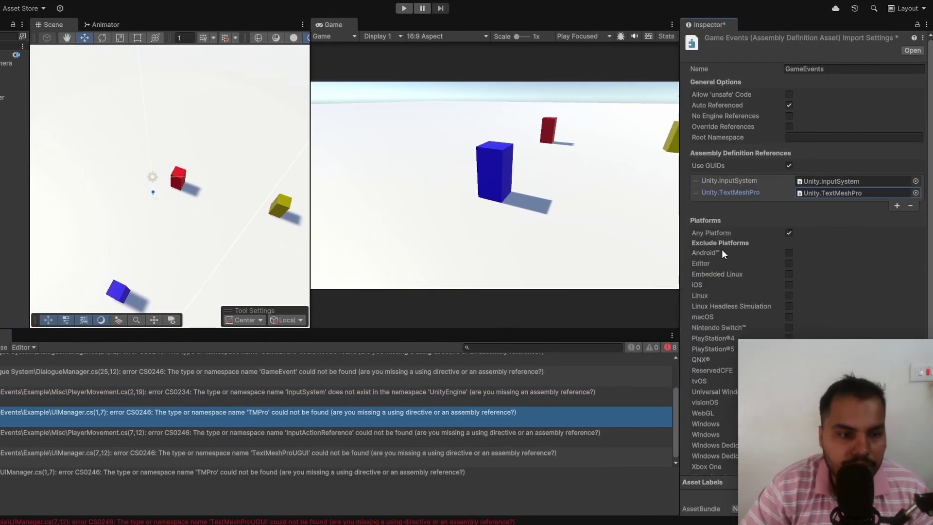
pyautogui.scroll(-5, 722, 250)
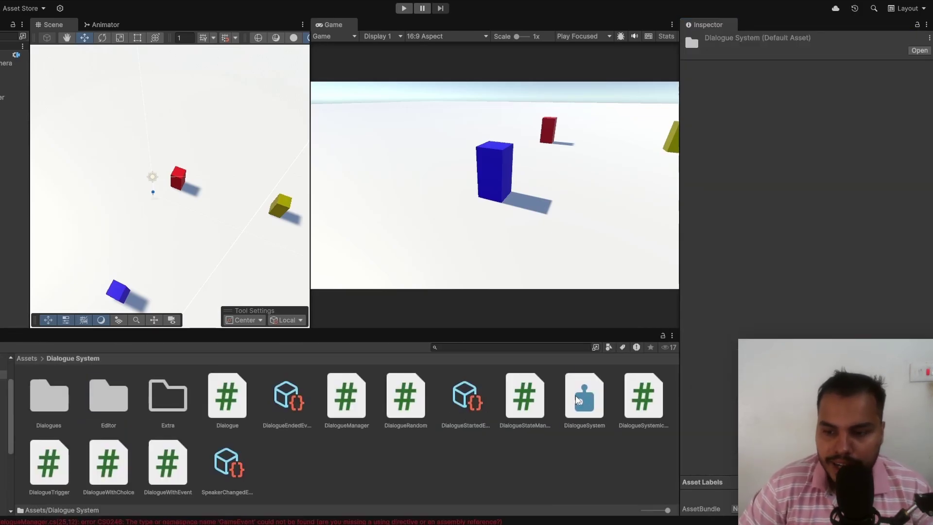
# Add GameEvents to DialogueSystem's assembly references, apply, and reimport DialogueSystem to recompile.
pyautogui.click(579, 400)
pyautogui.click(898, 218)
pyautogui.click(917, 216)
pyautogui.write('gamee')
pyautogui.doubleClick(725, 255)
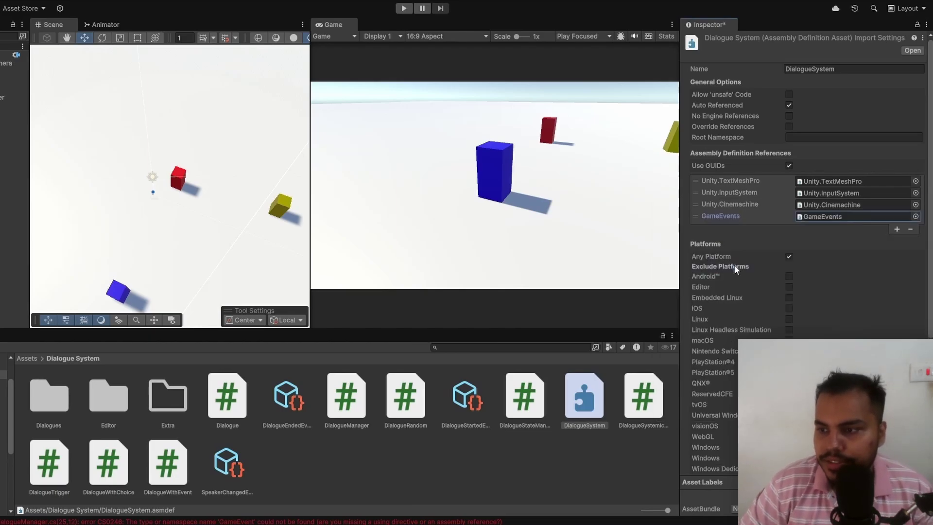
pyautogui.scroll(-10, 797, 314)
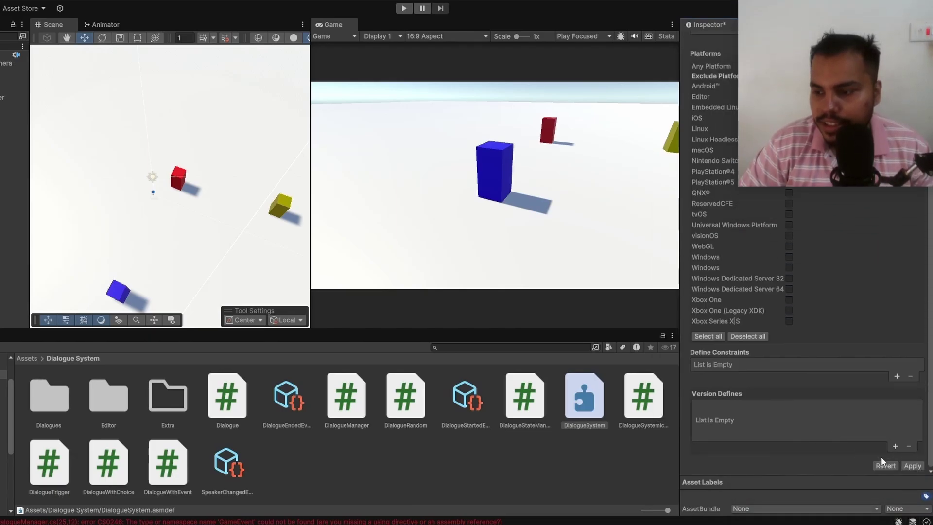
pyautogui.click(912, 466)
pyautogui.rightClick(607, 398)
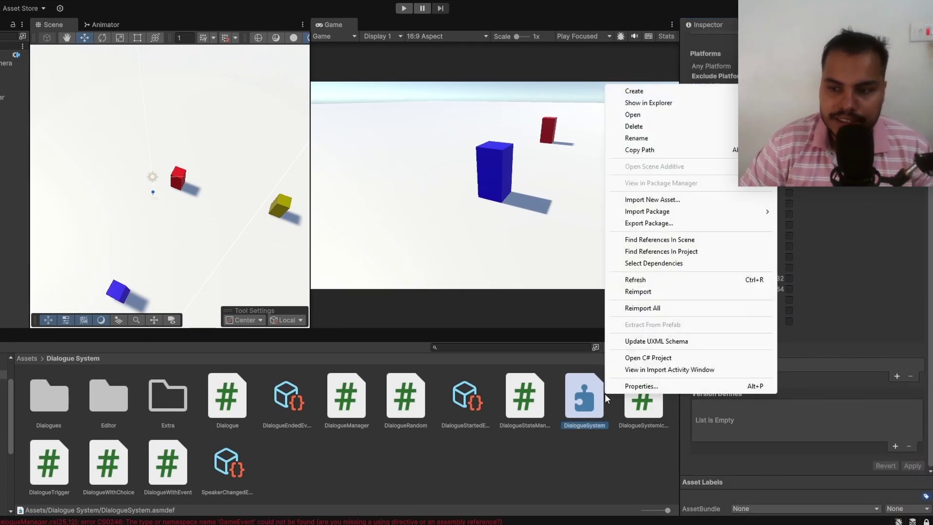
pyautogui.click(632, 291)
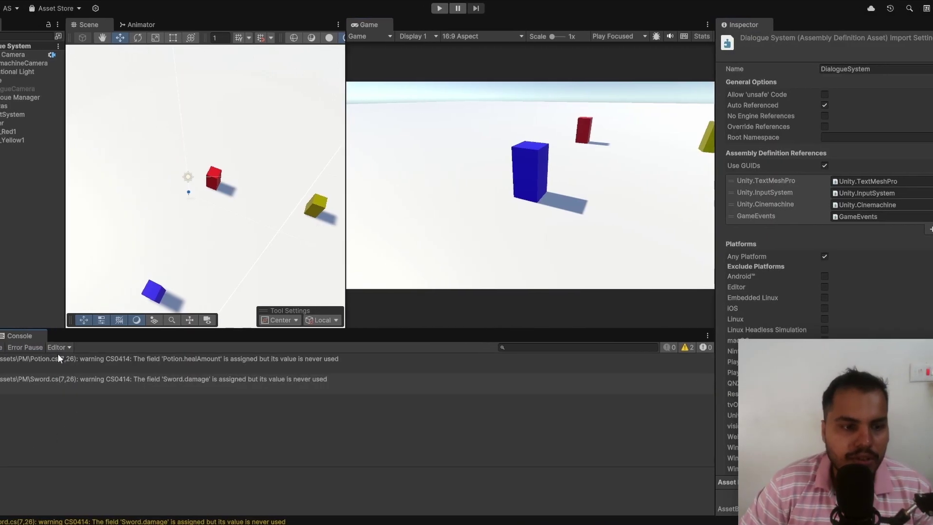
# Delete line 13, 'public bool hahahahaah;', from DialogueManager.cs, save, and return to Unity.
pyautogui.click(0, 336)
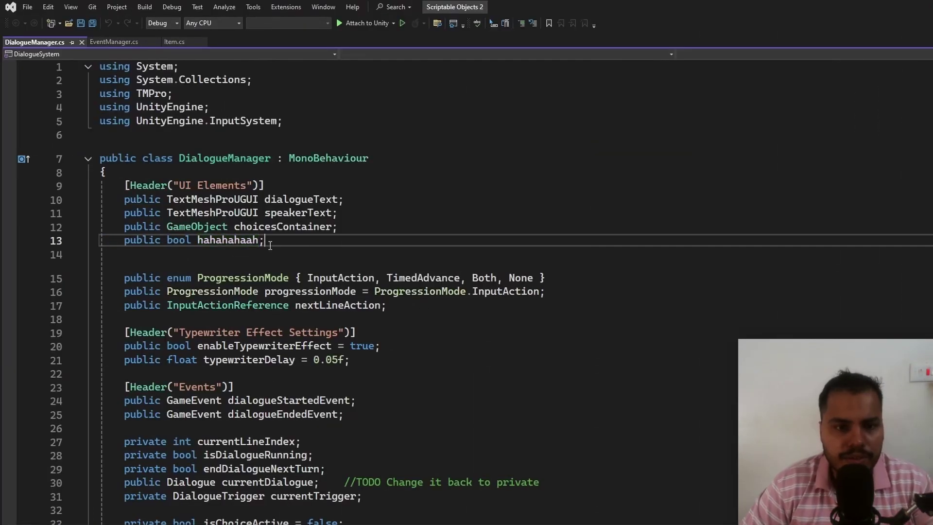
pyautogui.click(56, 242)
pyautogui.press('Delete')
pyautogui.hotkey('ctrl', 's')
pyautogui.hotkey('alt', 'Tab')
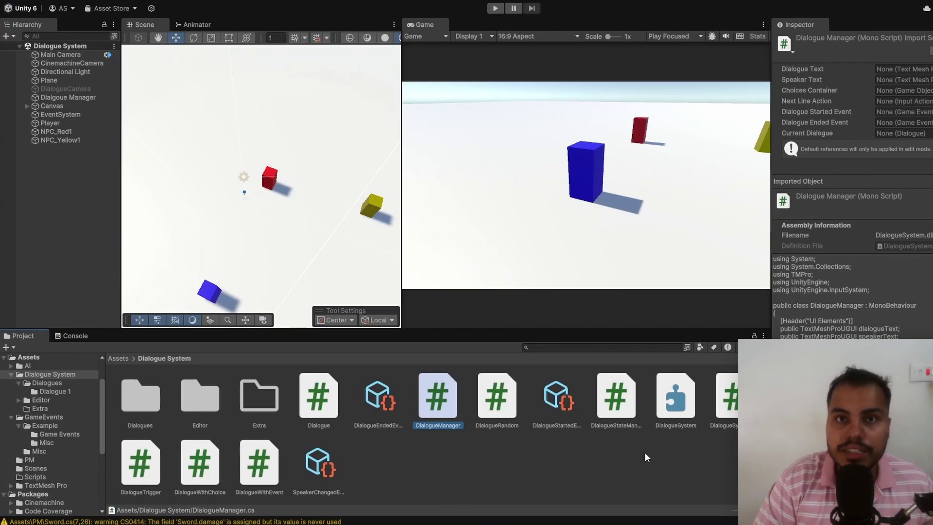
# Inspect the DialogueSystem asmdef, then confirm UIManager in GameEvents/Example compiles into GameEvents.
pyautogui.click(675, 412)
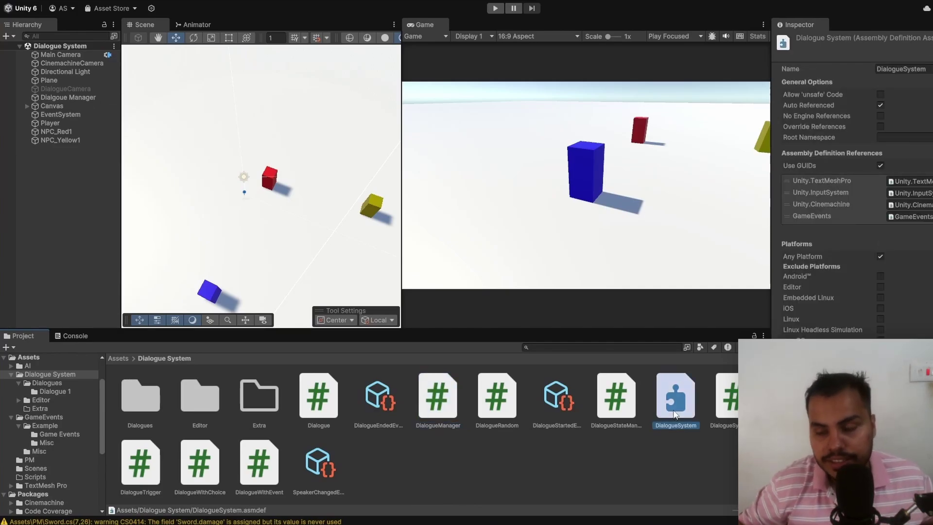
pyautogui.click(118, 358)
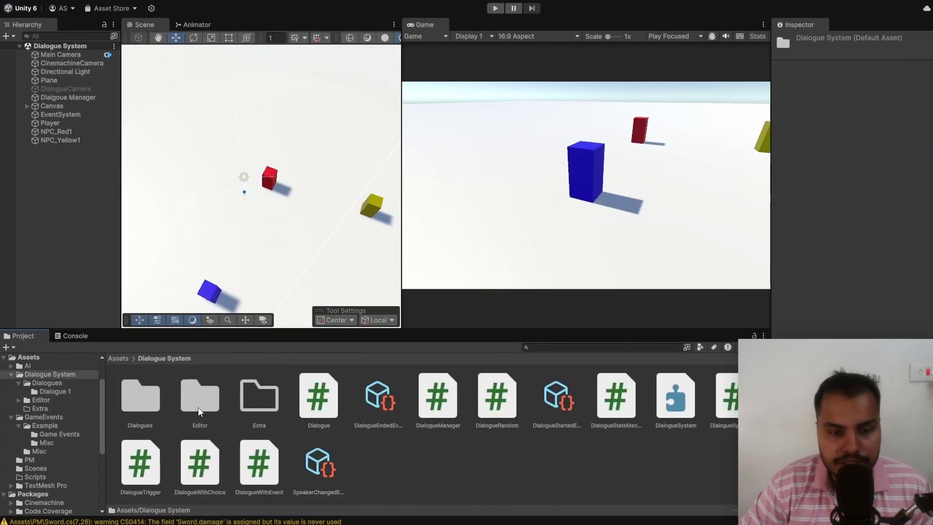
pyautogui.doubleClick(250, 410)
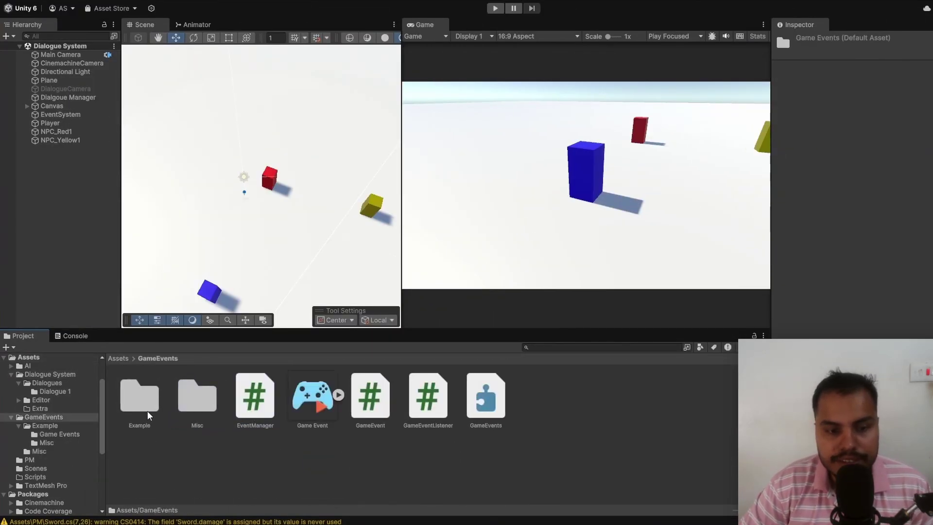
pyautogui.doubleClick(148, 410)
pyautogui.click(313, 397)
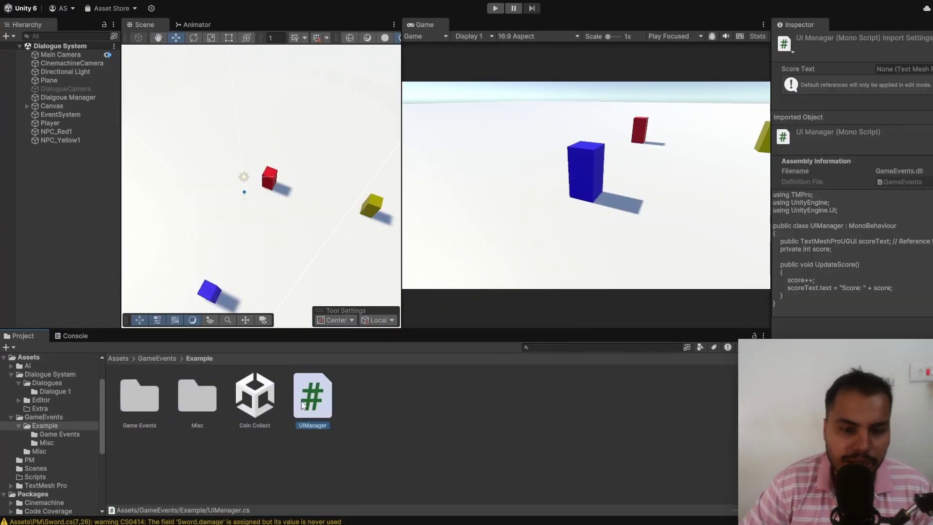
# Reopen the Example folder and bring up Create > Scripting > Assembly Definition Reference.
pyautogui.click(153, 358)
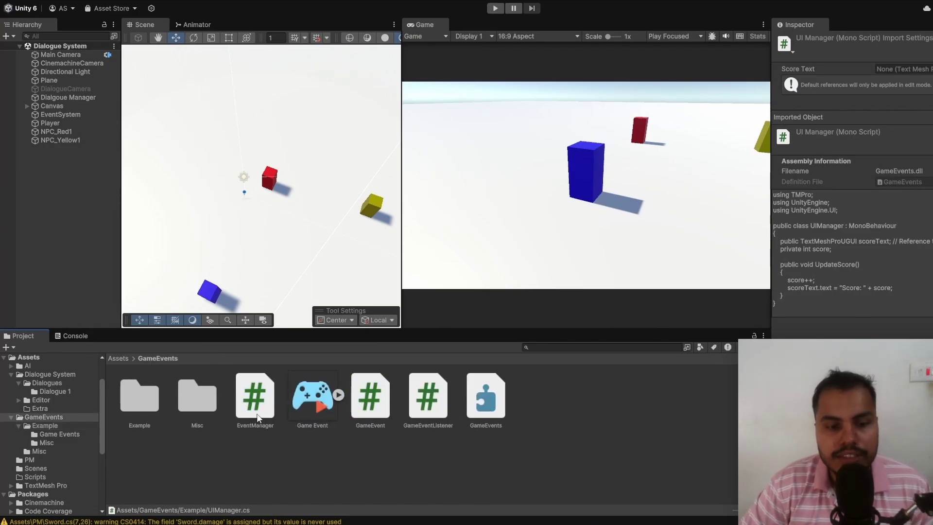
pyautogui.doubleClick(145, 410)
pyautogui.rightClick(383, 406)
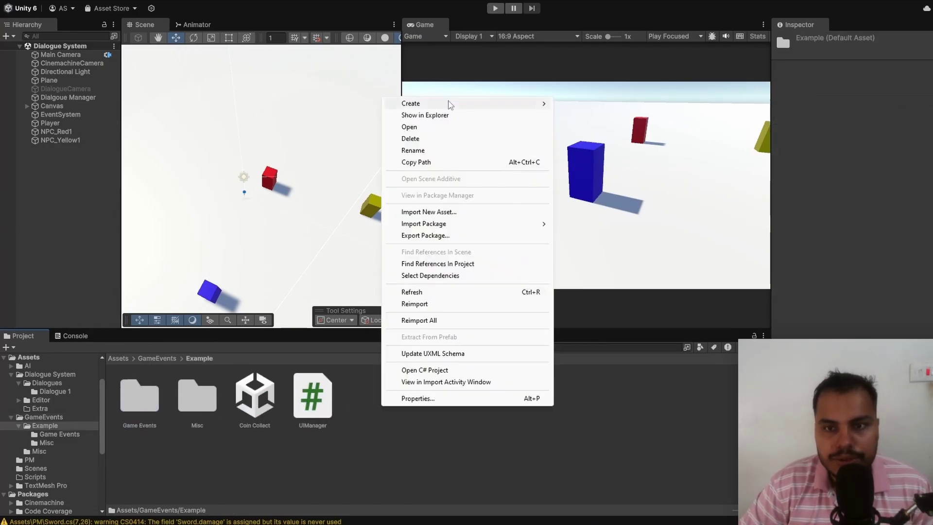
pyautogui.moveTo(452, 104)
pyautogui.moveTo(608, 235)
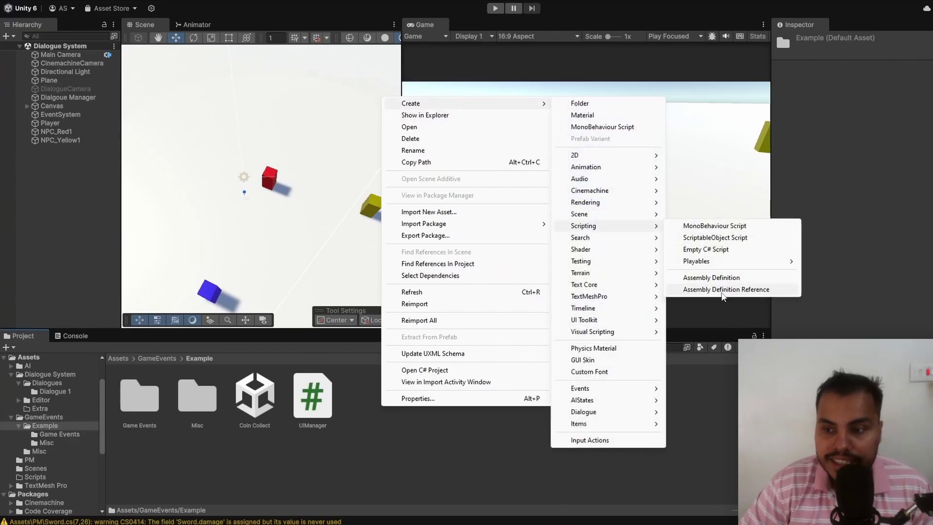
# Create a new PlayerCore assembly definition in the Scripts folder.
pyautogui.click(35, 477)
pyautogui.rightClick(175, 402)
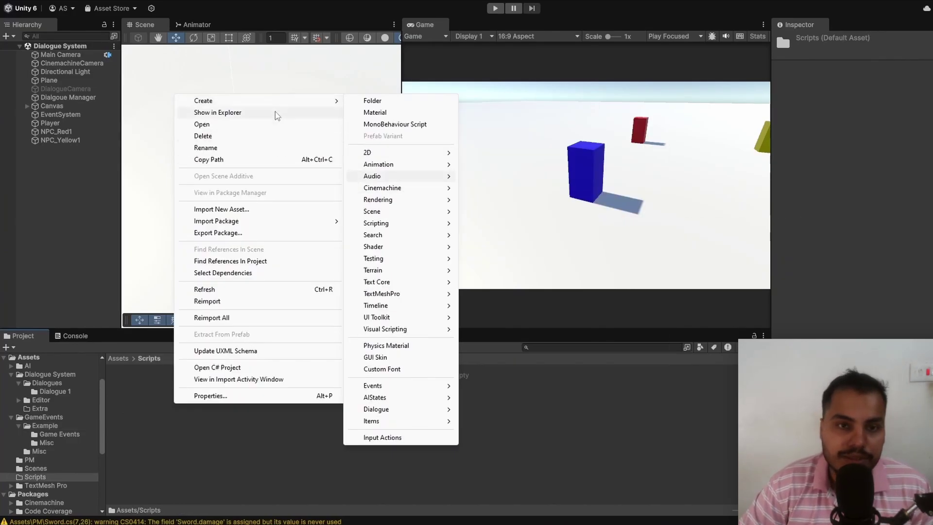
pyautogui.moveTo(311, 103)
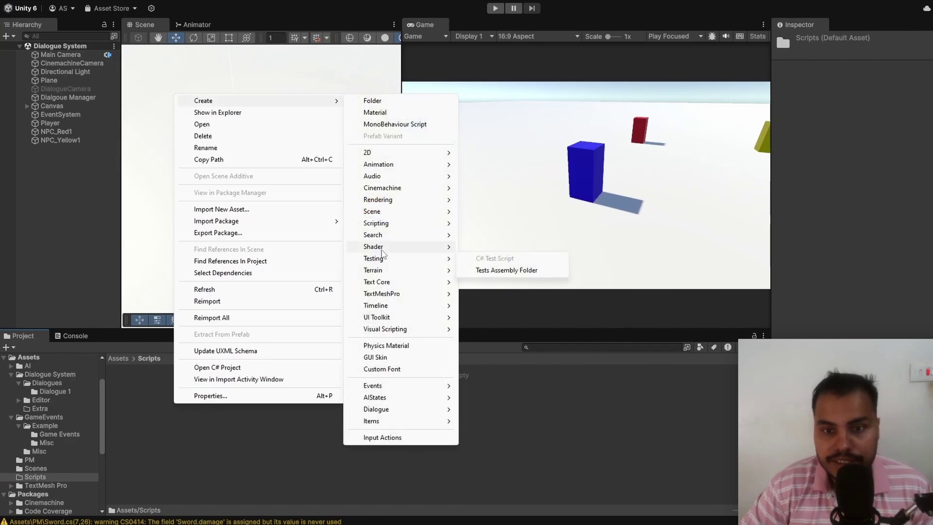
pyautogui.moveTo(380, 249)
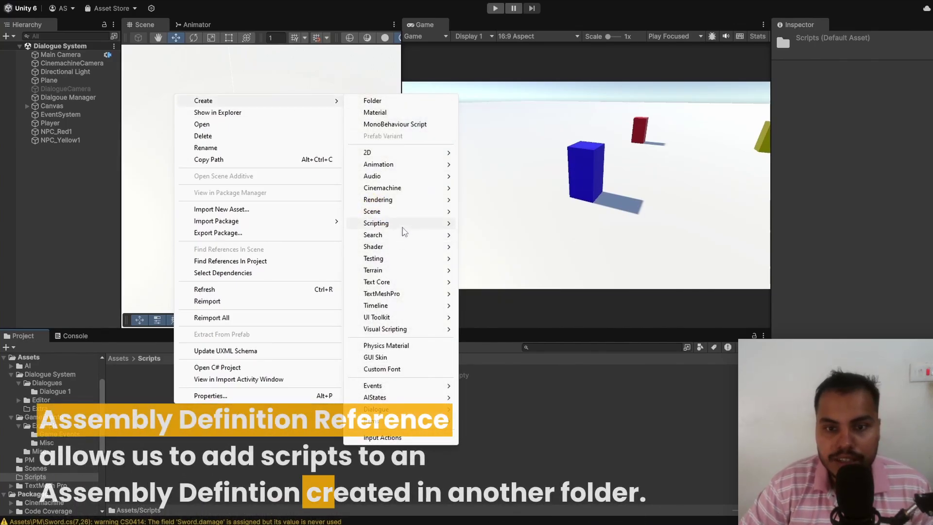
pyautogui.moveTo(389, 224)
pyautogui.click(515, 281)
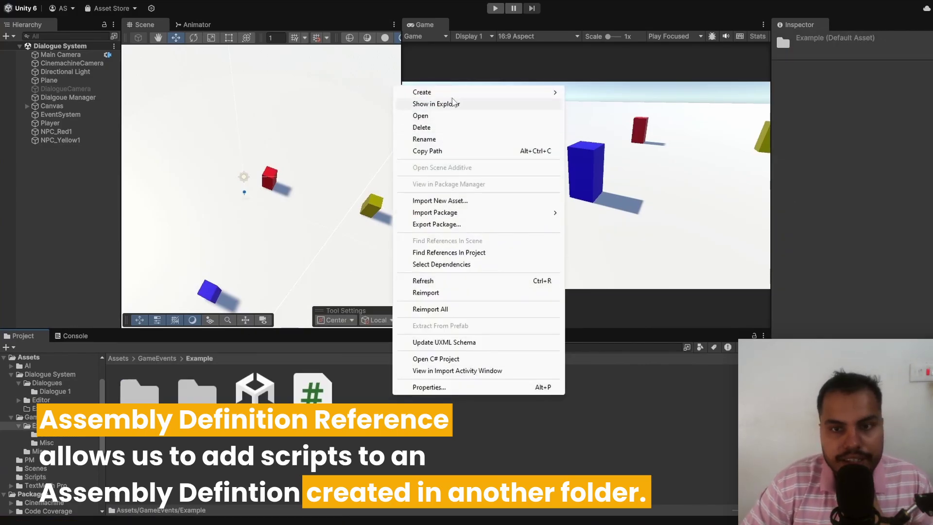
# Add a PlayerCoreRef assembly definition reference in Example pointing to PlayerCore, and apply it.
pyautogui.moveTo(452, 92)
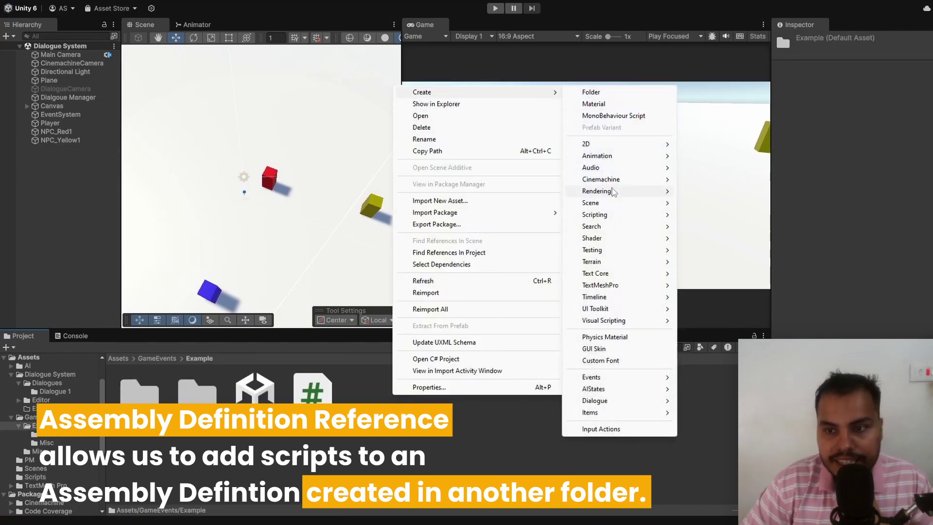
pyautogui.moveTo(614, 231)
pyautogui.moveTo(613, 215)
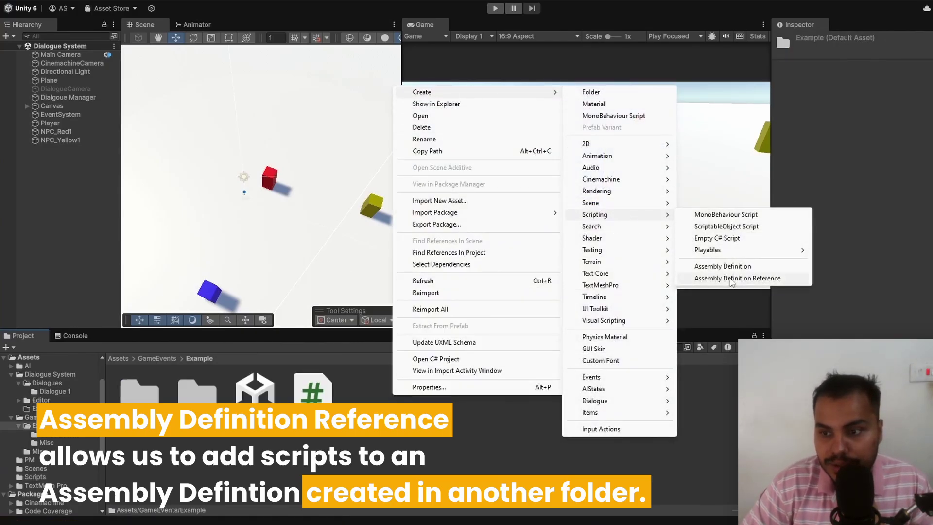
pyautogui.click(730, 282)
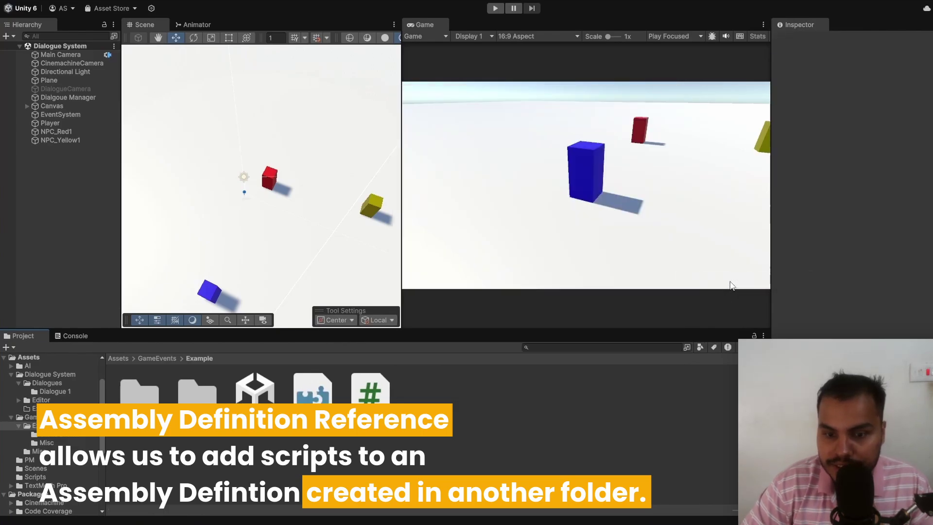
pyautogui.write('PlayerCoreRef')
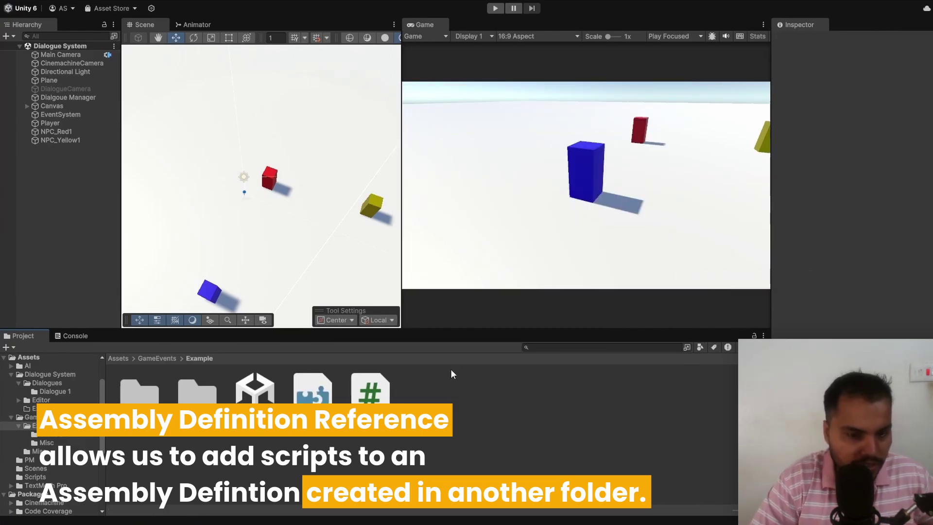
pyautogui.press('Return')
pyautogui.click(927, 80)
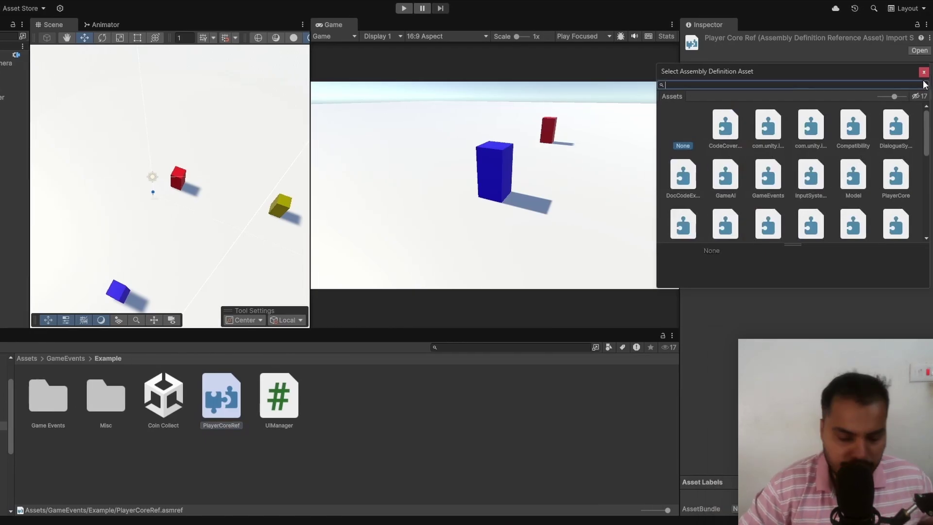
pyautogui.write('playerc')
pyautogui.doubleClick(731, 141)
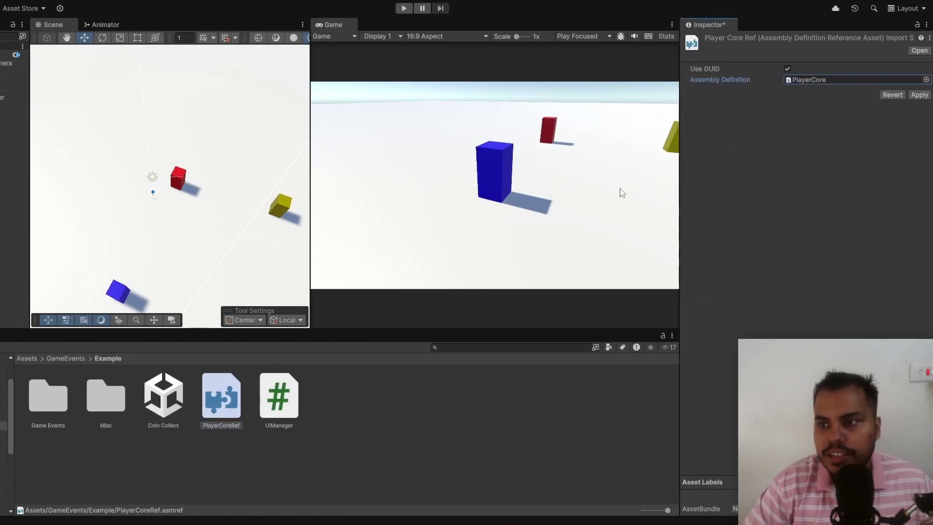
pyautogui.click(919, 95)
# Check UIManager's assembly and read the TextMeshProUGUI compile error in the Console.
pyautogui.press('Right')
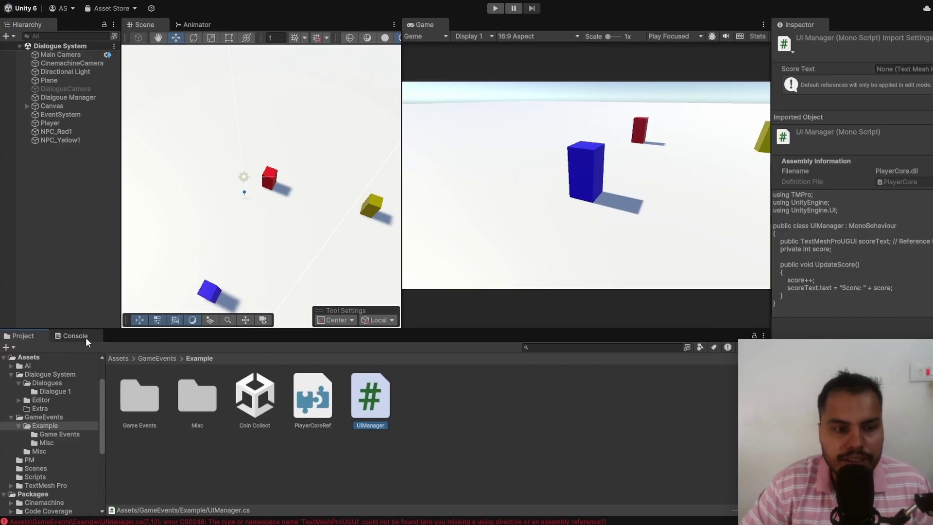
pyautogui.click(76, 336)
pyautogui.click(23, 336)
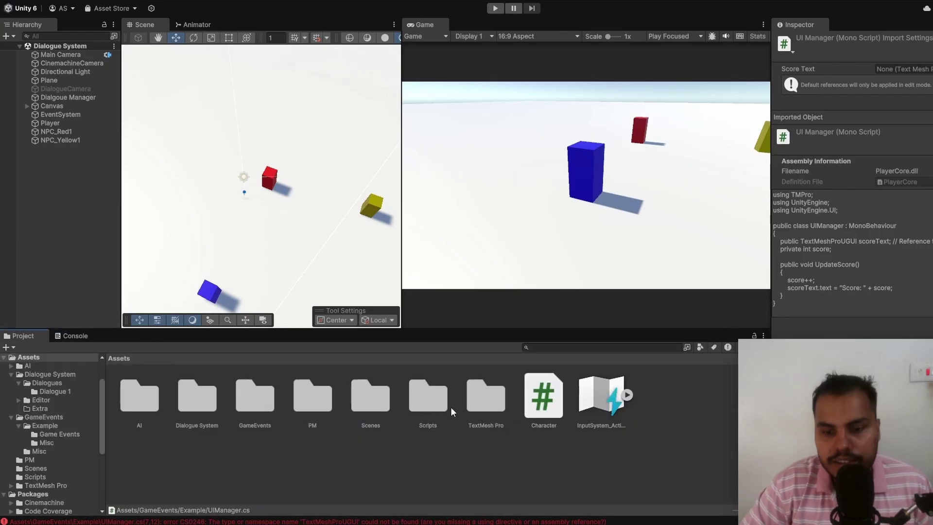
pyautogui.doubleClick(436, 403)
pyautogui.click(138, 393)
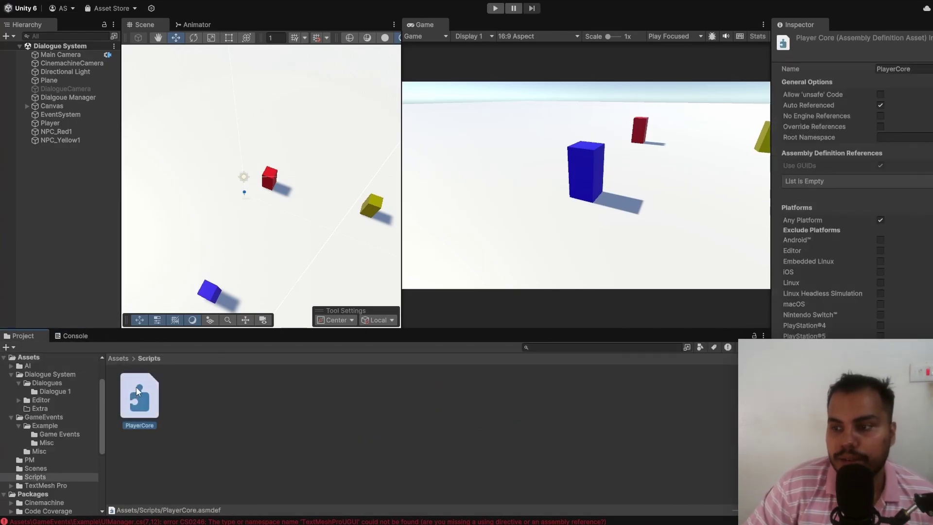
pyautogui.click(78, 336)
pyautogui.doubleClick(78, 336)
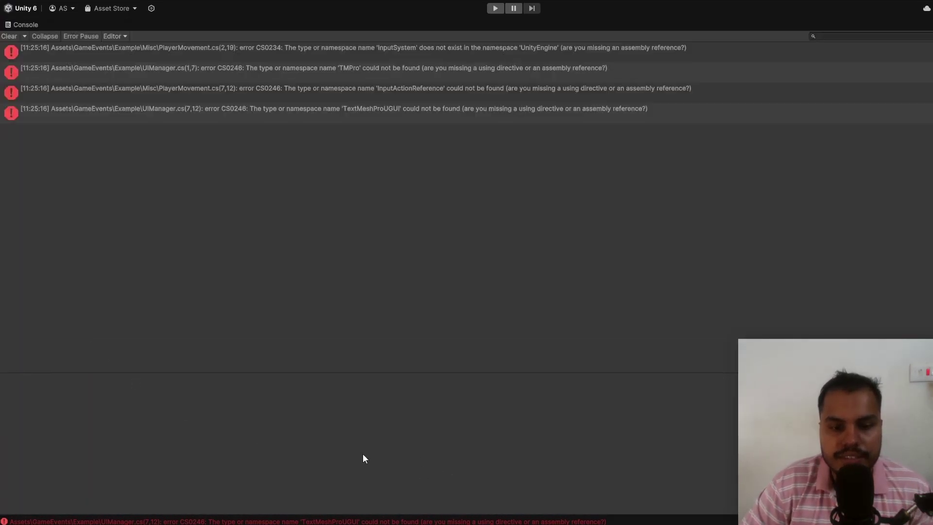
pyautogui.hotkey('shift', 'space')
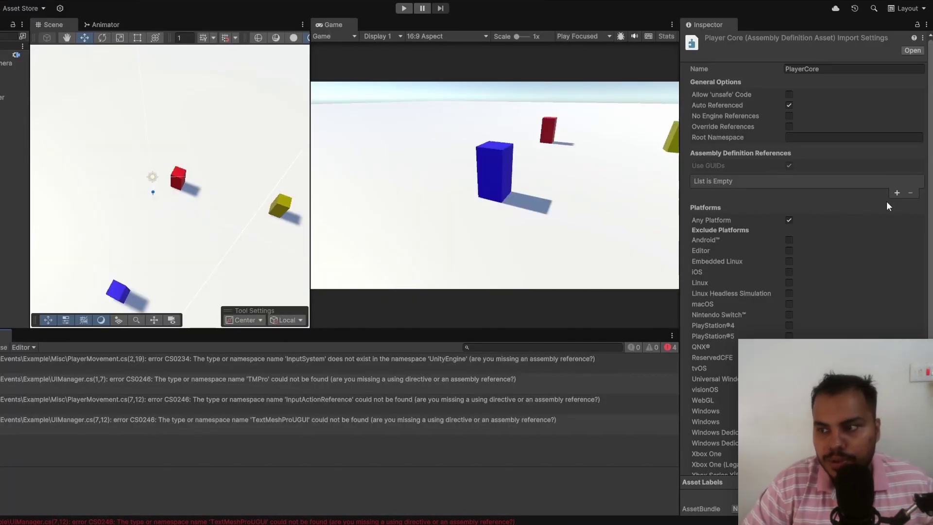
# Add Unity.TextMeshPro and the input system assembly to PlayerCore's assembly definition references.
pyautogui.click(897, 194)
pyautogui.click(897, 194)
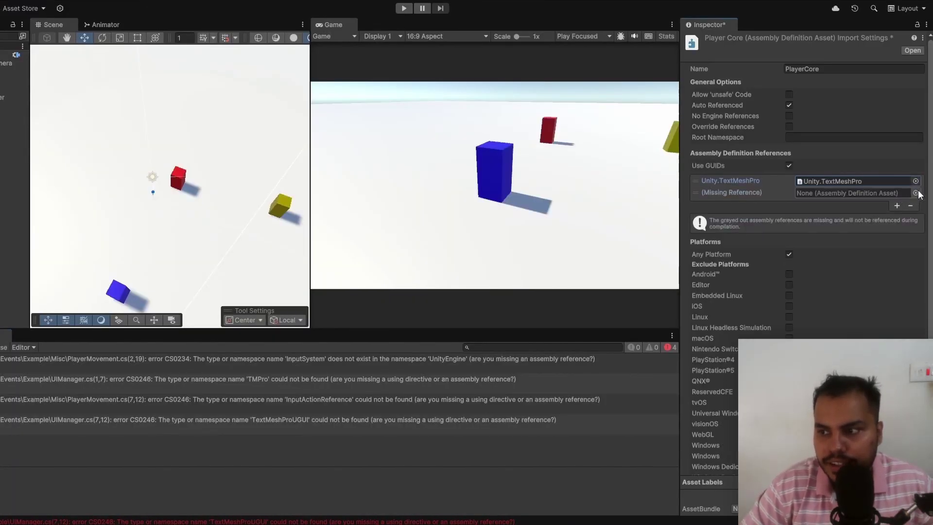
pyautogui.click(916, 192)
pyautogui.write('ip')
pyautogui.press('Escape')
pyautogui.scroll(-4, 802, 195)
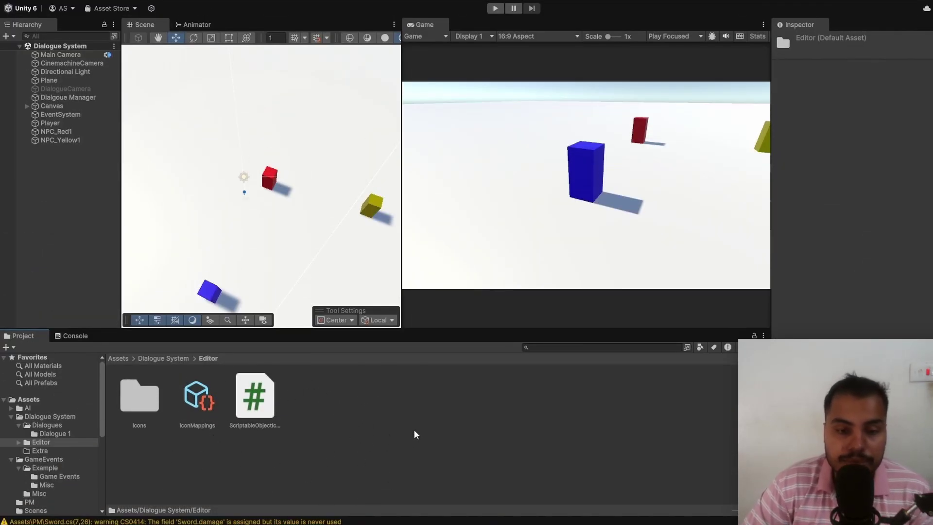
# Create a DialogueSystem.Editor assembly definition in the Editor folder and add a reference slot.
pyautogui.rightClick(416, 433)
pyautogui.moveTo(559, 127)
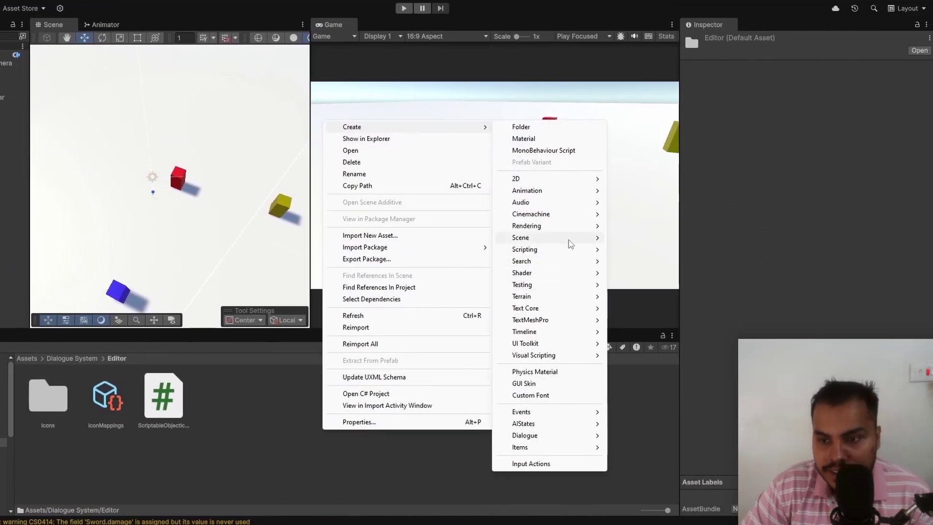
pyautogui.moveTo(559, 284)
pyautogui.click(629, 298)
pyautogui.write('DialogueS')
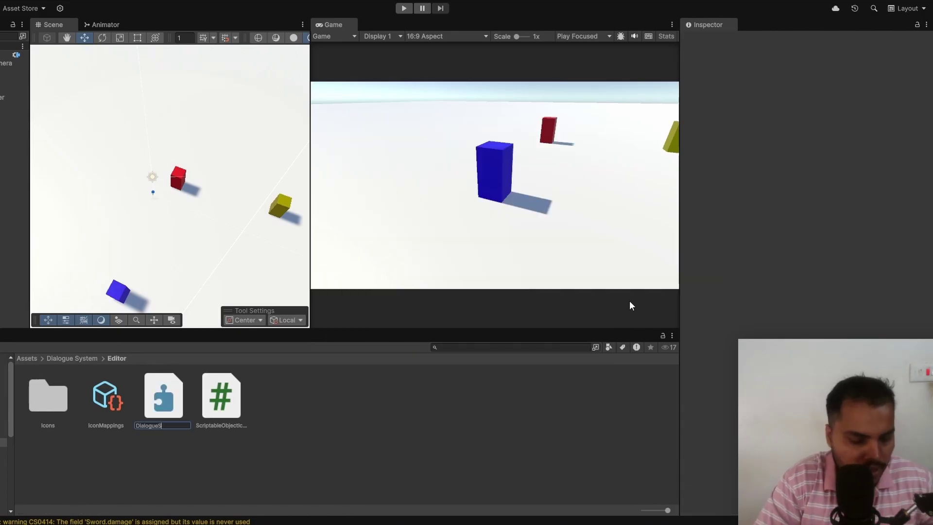
pyautogui.write('ystem.Editor')
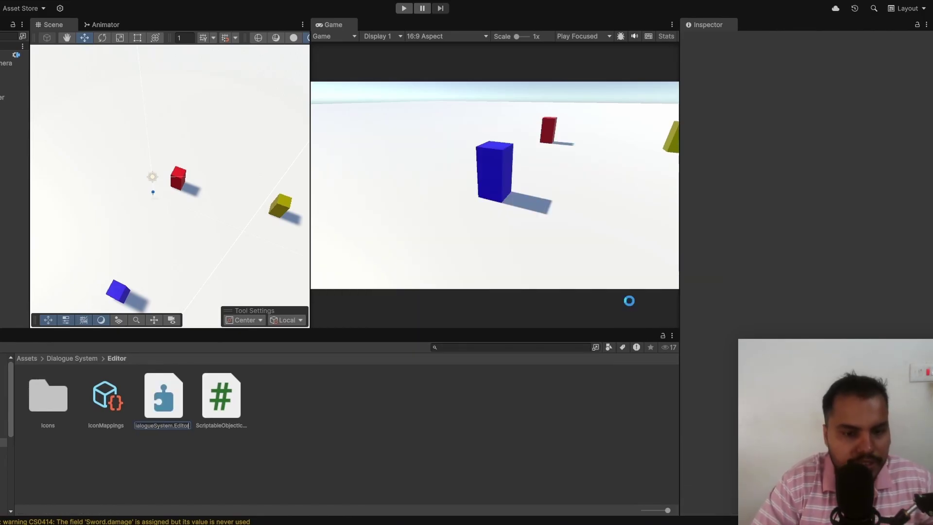
pyautogui.click(897, 191)
pyautogui.click(914, 182)
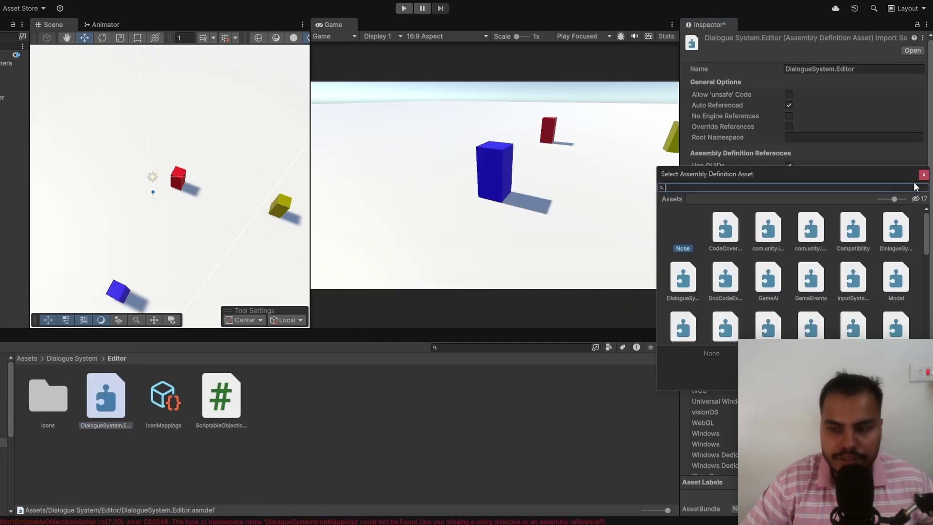
# Set DialogueSystem as the DialogueSystem.Editor reference and review its Editor-only platform settings.
pyautogui.write('dialo')
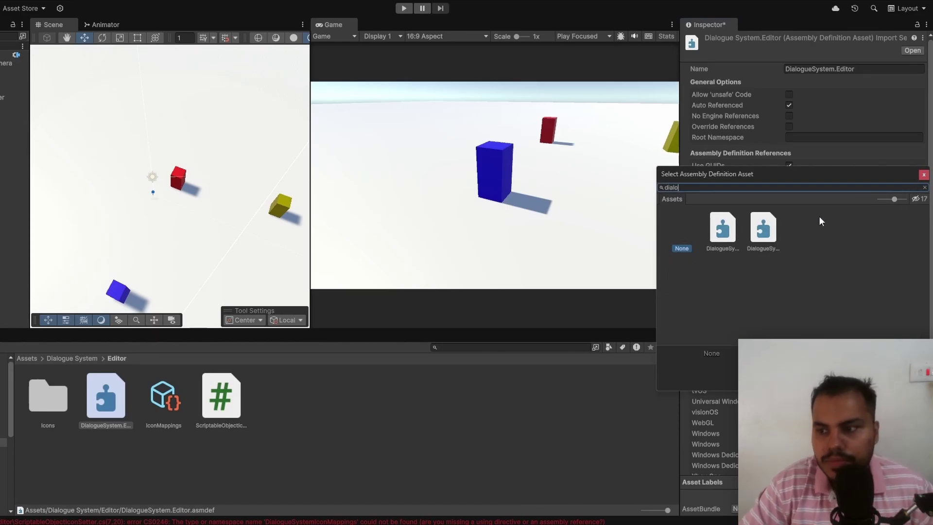
pyautogui.doubleClick(764, 227)
pyautogui.scroll(-3, 778, 219)
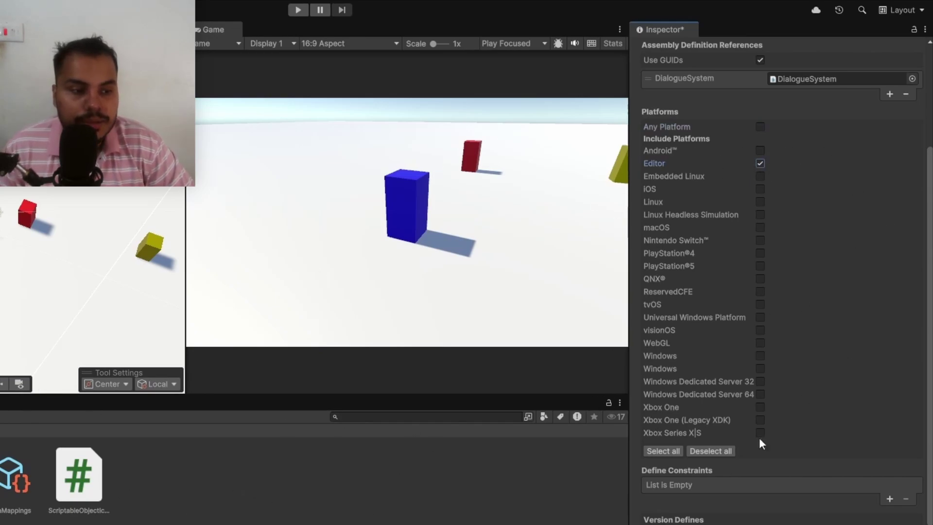
pyautogui.scroll(-2, 752, 411)
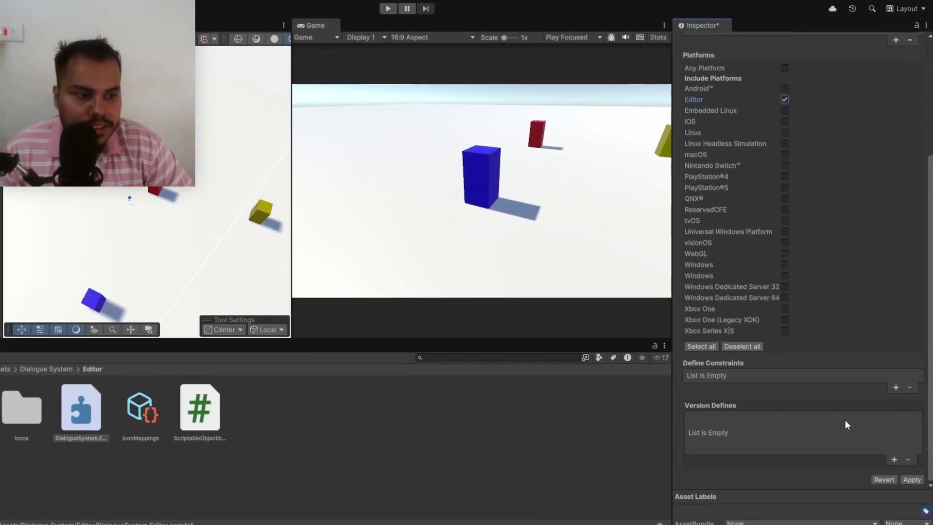
pyautogui.scroll(3, 696, 251)
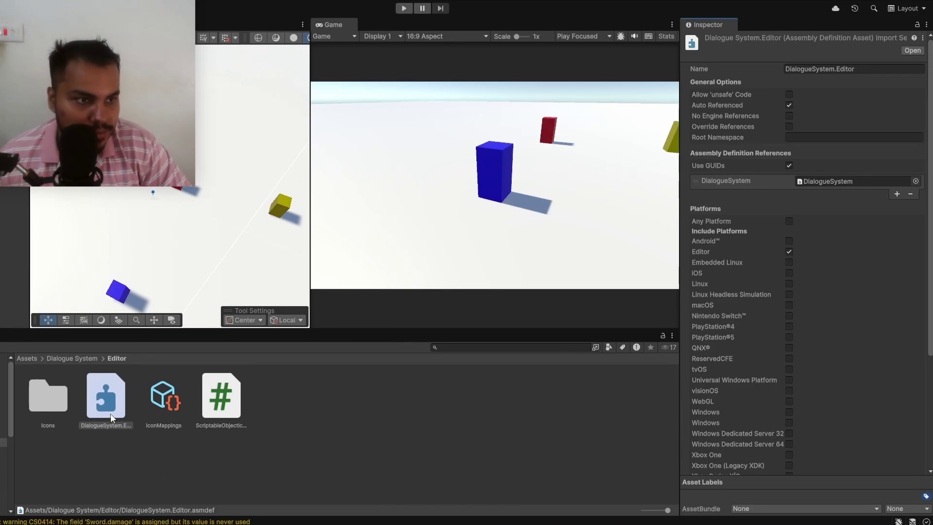
pyautogui.scroll(-4, 764, 295)
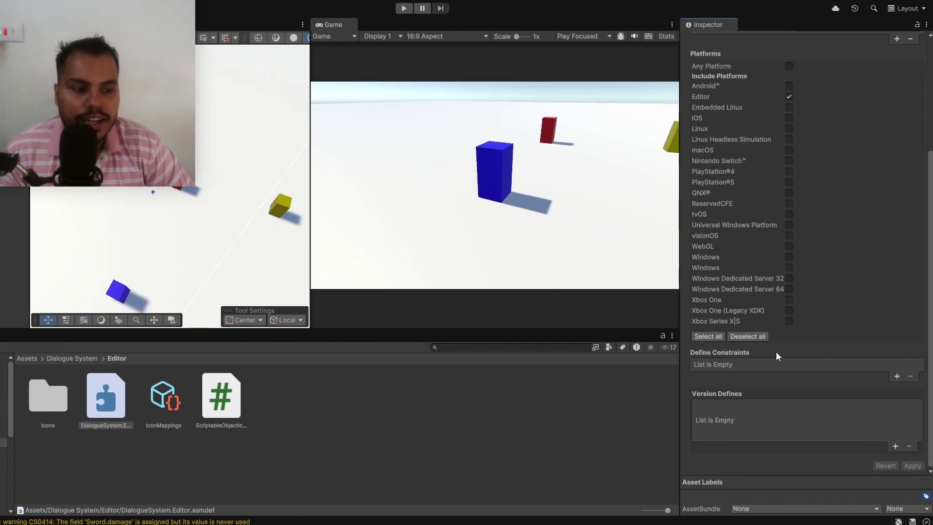
pyautogui.moveTo(710, 354)
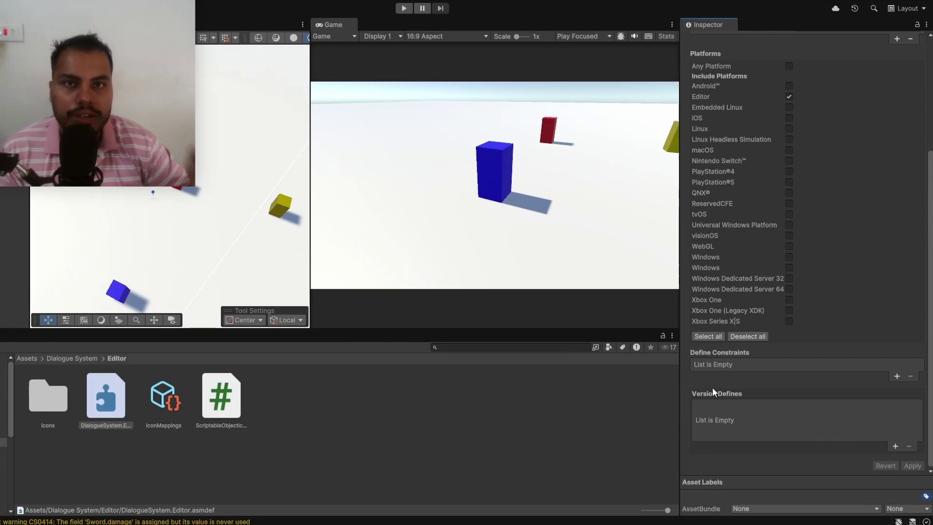
pyautogui.scroll(4, 712, 387)
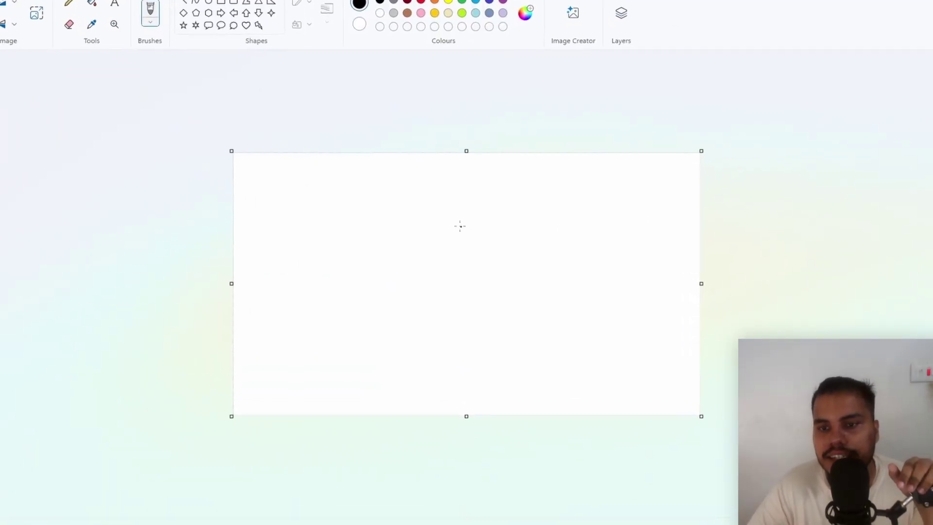
# Sketch node A and draw dependency arrows D→B, D→C, B→A and C→A.
pyautogui.moveTo(431, 188)
pyautogui.mouseDown()
pyautogui.moveTo(437, 164)
pyautogui.moveTo(446, 187)
pyautogui.moveTo(440, 156)
pyautogui.mouseUp()
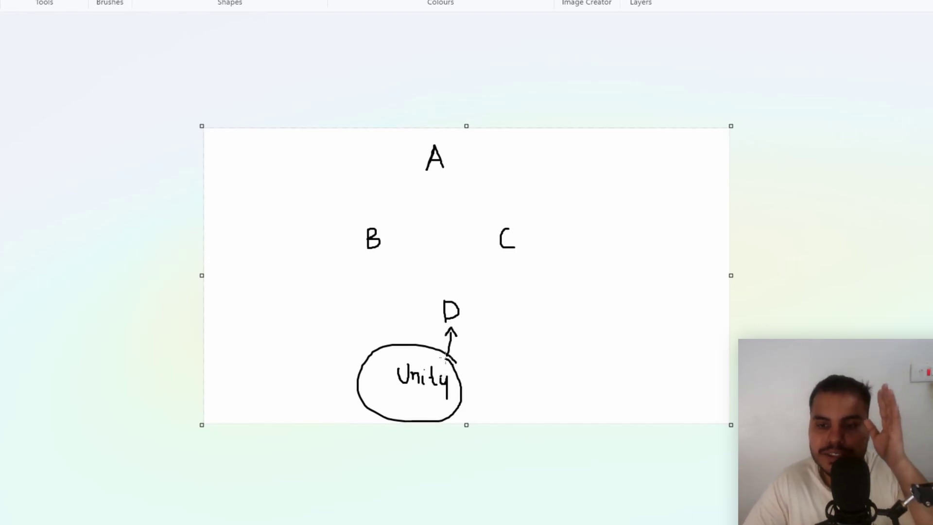
pyautogui.moveTo(438, 300)
pyautogui.mouseDown()
pyautogui.moveTo(387, 255)
pyautogui.moveTo(387, 264)
pyautogui.moveTo(402, 258)
pyautogui.mouseUp()
pyautogui.moveTo(464, 299)
pyautogui.mouseDown()
pyautogui.moveTo(488, 258)
pyautogui.moveTo(485, 283)
pyautogui.mouseUp()
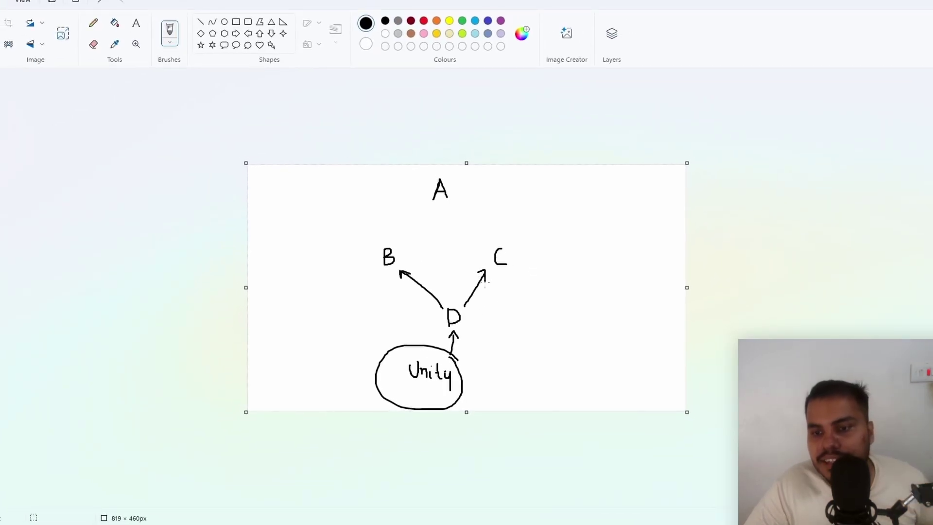
pyautogui.keyDown('ctrl'); pyautogui.scroll(1, 490, 286); pyautogui.keyUp('ctrl')
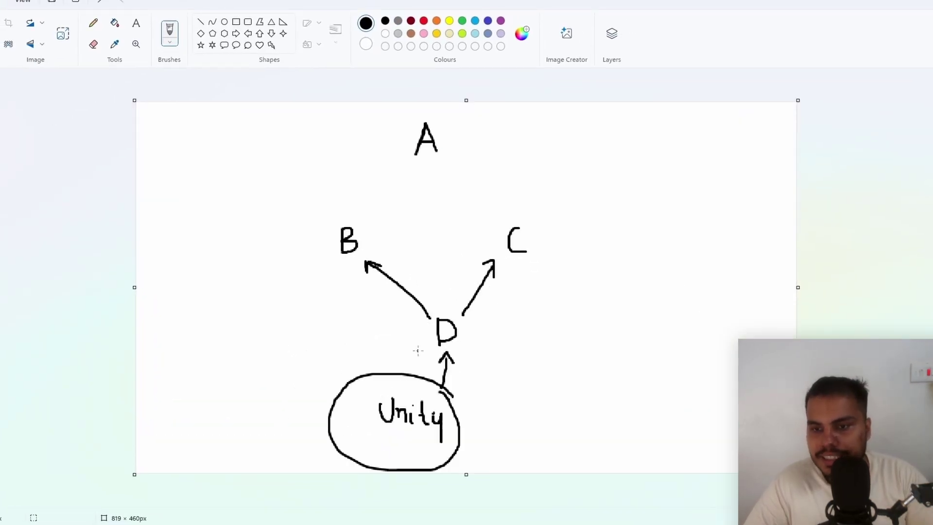
pyautogui.moveTo(360, 222)
pyautogui.mouseDown()
pyautogui.moveTo(395, 166)
pyautogui.moveTo(398, 176)
pyautogui.mouseUp()
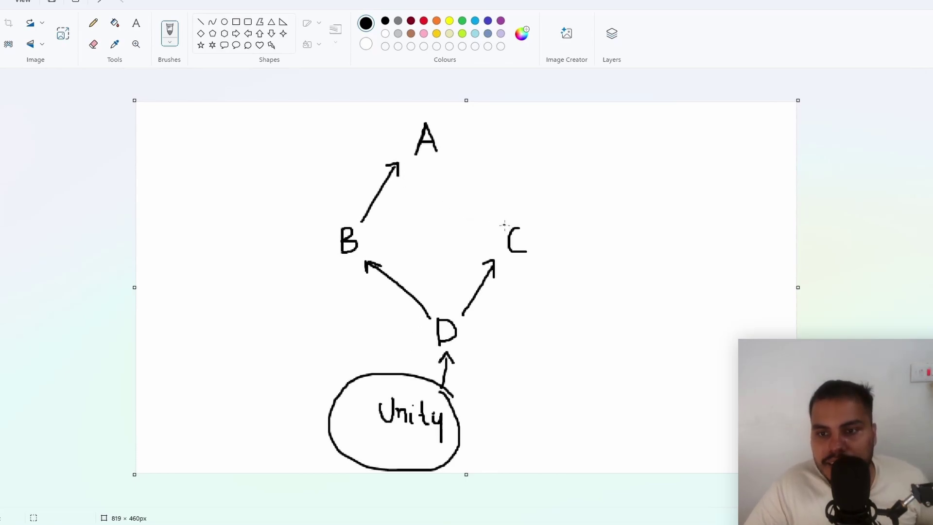
pyautogui.moveTo(503, 224)
pyautogui.mouseDown()
pyautogui.moveTo(454, 157)
pyautogui.moveTo(469, 161)
pyautogui.mouseUp()
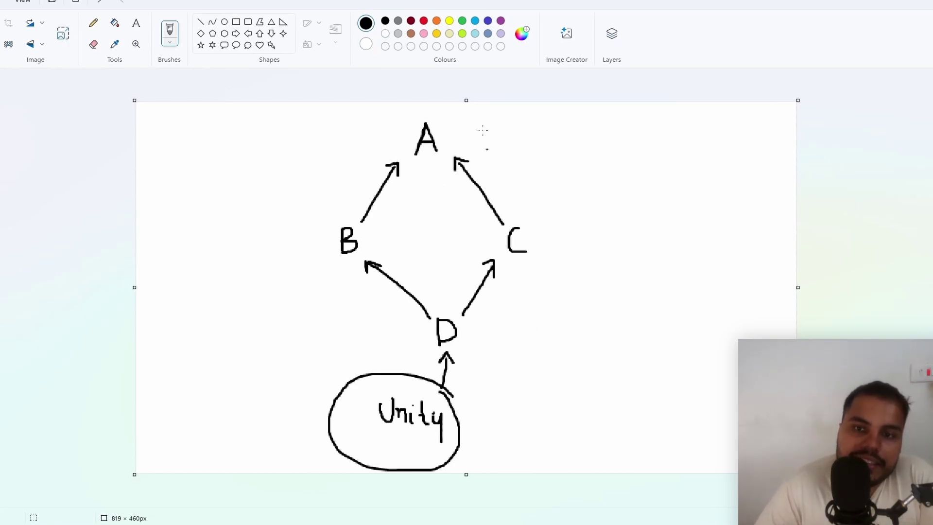
# In red, tick B and A and draw crosses beside C, D and the Unity ellipse.
pyautogui.click(424, 20)
pyautogui.moveTo(447, 127)
pyautogui.mouseDown()
pyautogui.moveTo(455, 144)
pyautogui.moveTo(471, 122)
pyautogui.mouseUp()
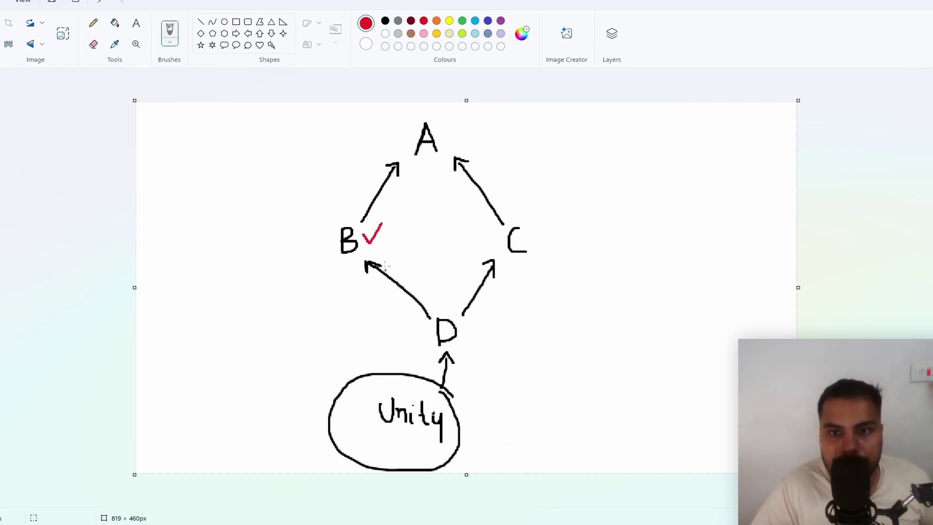
pyautogui.moveTo(407, 123); pyautogui.dragTo(428, 110)
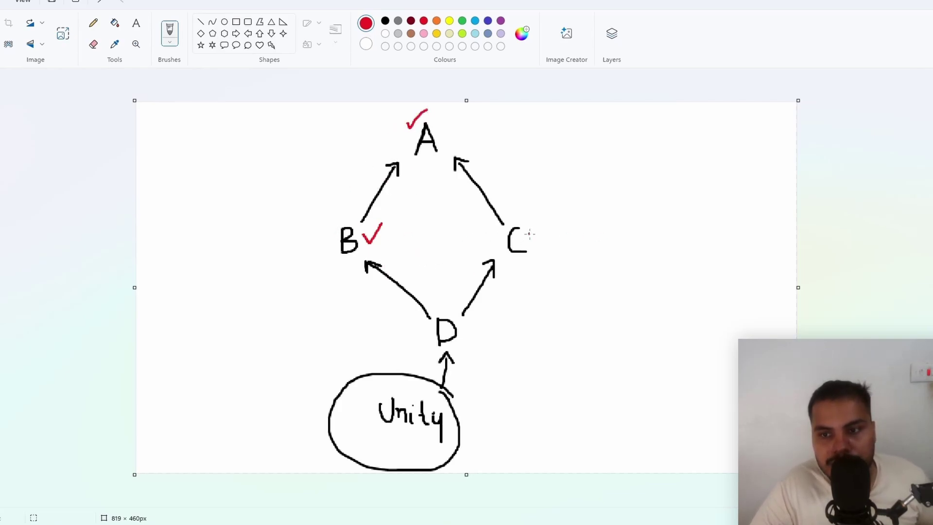
pyautogui.moveTo(532, 235)
pyautogui.mouseDown()
pyautogui.moveTo(541, 243)
pyautogui.moveTo(533, 243)
pyautogui.mouseUp()
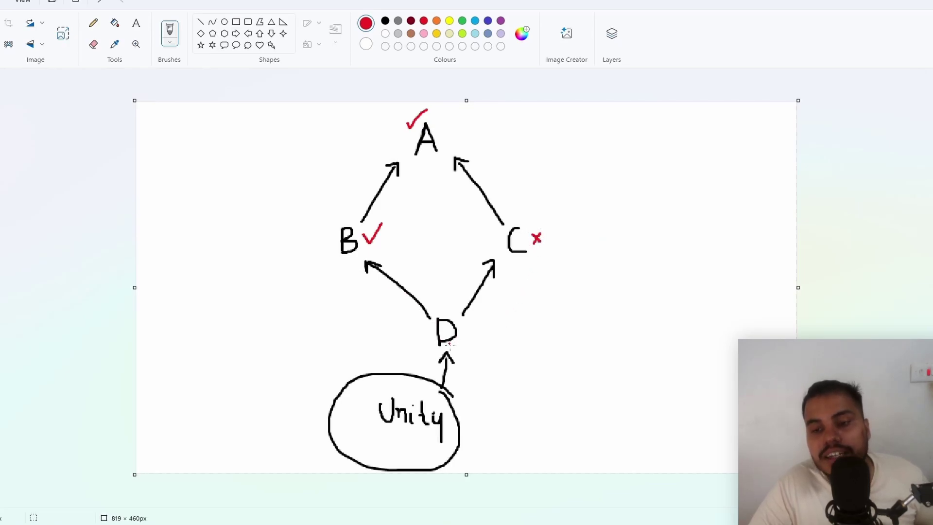
pyautogui.moveTo(470, 329)
pyautogui.mouseDown()
pyautogui.moveTo(481, 340)
pyautogui.moveTo(469, 340)
pyautogui.mouseUp()
pyautogui.moveTo(469, 409)
pyautogui.mouseDown()
pyautogui.moveTo(478, 419)
pyautogui.moveTo(469, 420)
pyautogui.mouseUp()
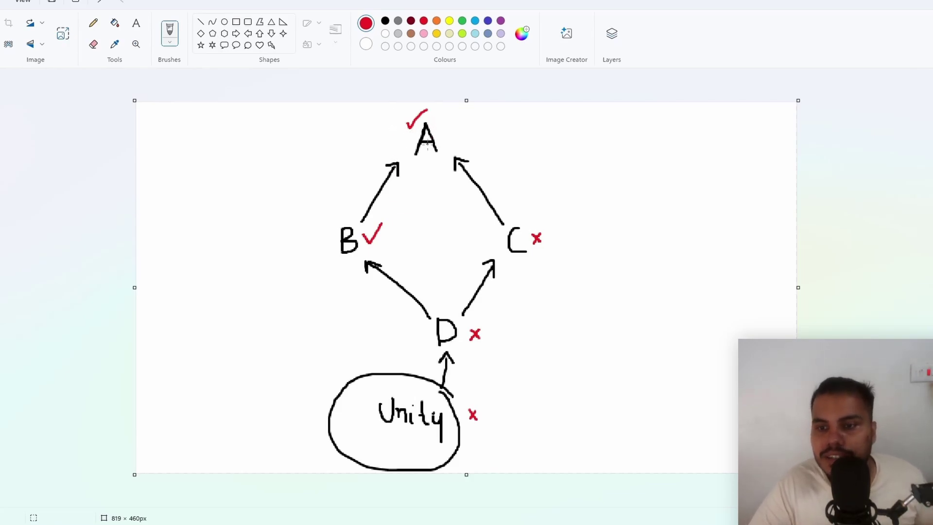
# Undo the red marks and redraw red ticks beside D, B, C and A.
pyautogui.hotkey('ctrl', 'z')
pyautogui.hotkey('ctrl', 'z')
pyautogui.hotkey('ctrl', 'z')
pyautogui.hotkey('ctrl', 'z')
pyautogui.hotkey('ctrl', 'z')
pyautogui.hotkey('ctrl', 'z')
pyautogui.hotkey('ctrl', 'z')
pyautogui.hotkey('ctrl', 'z')
pyautogui.moveTo(466, 330); pyautogui.dragTo(485, 319)
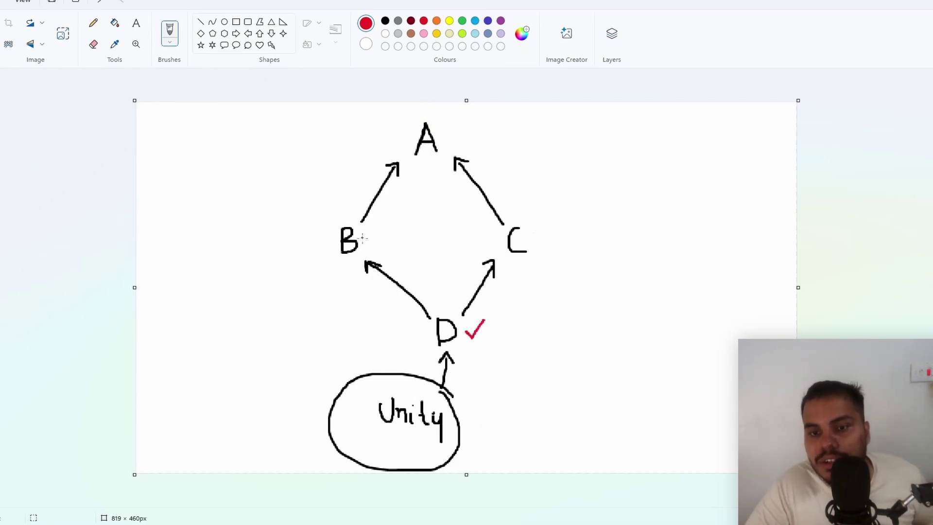
pyautogui.moveTo(362, 238)
pyautogui.mouseDown()
pyautogui.moveTo(370, 247)
pyautogui.moveTo(383, 224)
pyautogui.mouseUp()
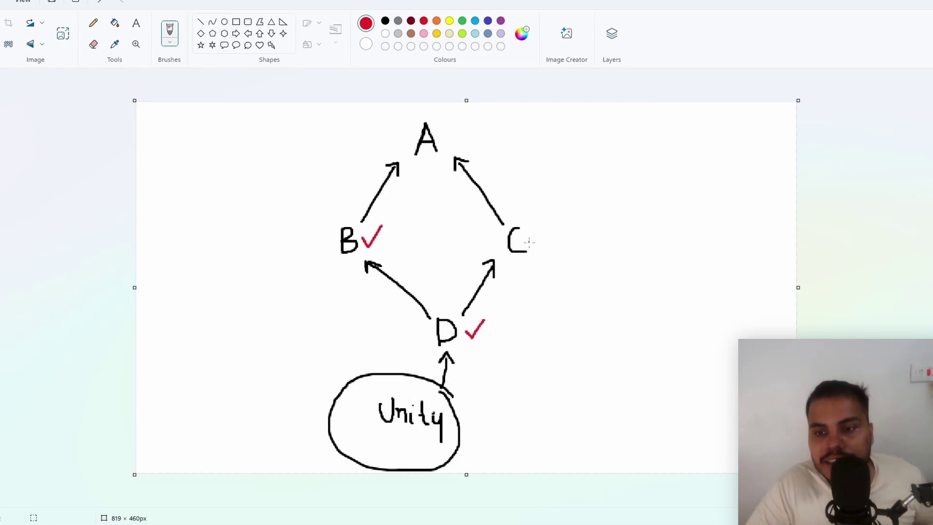
pyautogui.moveTo(528, 238); pyautogui.dragTo(540, 228)
pyautogui.moveTo(437, 129)
pyautogui.mouseDown()
pyautogui.moveTo(442, 137)
pyautogui.moveTo(460, 119)
pyautogui.mouseUp()
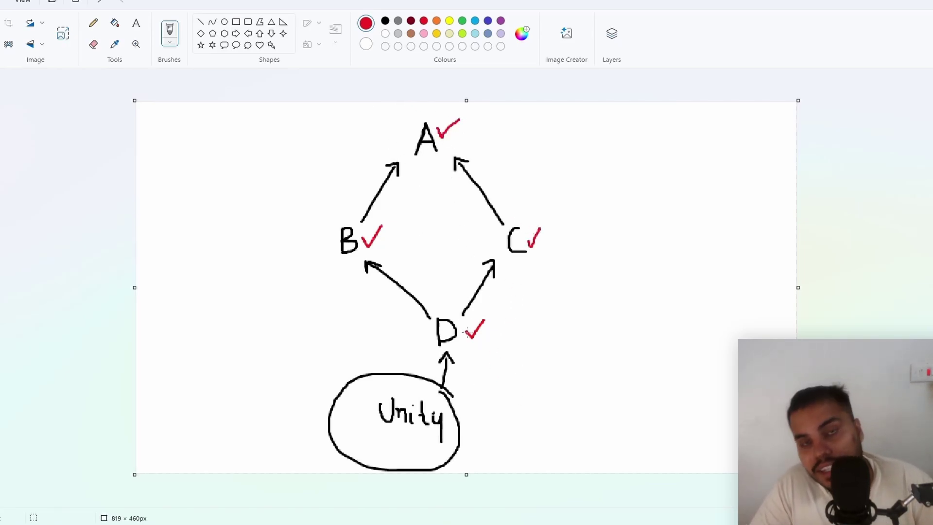
# Circle A in red, draw red arrows at D, C and A, and add small crosses near C and D.
pyautogui.moveTo(452, 306)
pyautogui.mouseDown()
pyautogui.moveTo(432, 308)
pyautogui.moveTo(436, 341)
pyautogui.moveTo(472, 348)
pyautogui.moveTo(449, 295)
pyautogui.mouseUp()
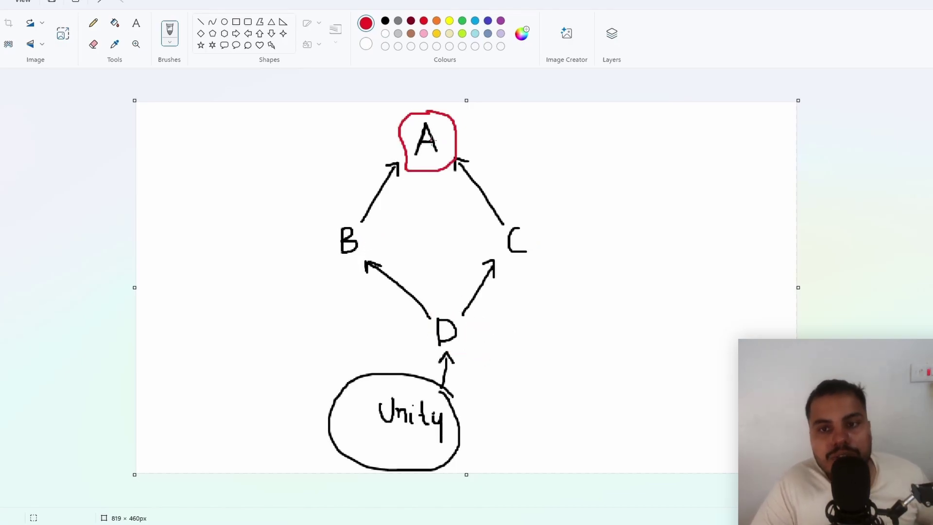
pyautogui.hotkey('ctrl', 'z')
pyautogui.moveTo(424, 108)
pyautogui.mouseDown()
pyautogui.moveTo(424, 169)
pyautogui.moveTo(446, 140)
pyautogui.moveTo(418, 109)
pyautogui.mouseUp()
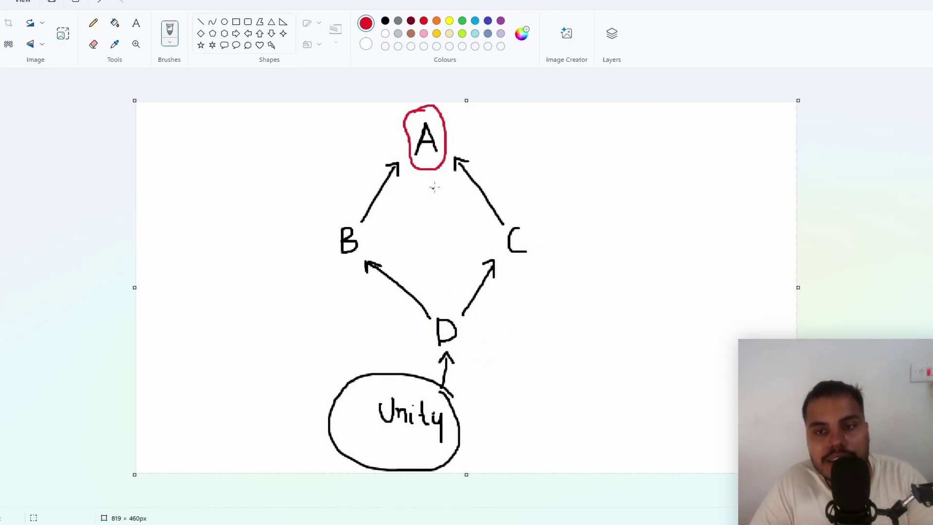
pyautogui.moveTo(470, 337)
pyautogui.mouseDown()
pyautogui.moveTo(512, 344)
pyautogui.moveTo(470, 339)
pyautogui.moveTo(490, 353)
pyautogui.mouseUp()
pyautogui.moveTo(570, 229); pyautogui.dragTo(531, 238)
pyautogui.moveTo(531, 239); pyautogui.dragTo(553, 252)
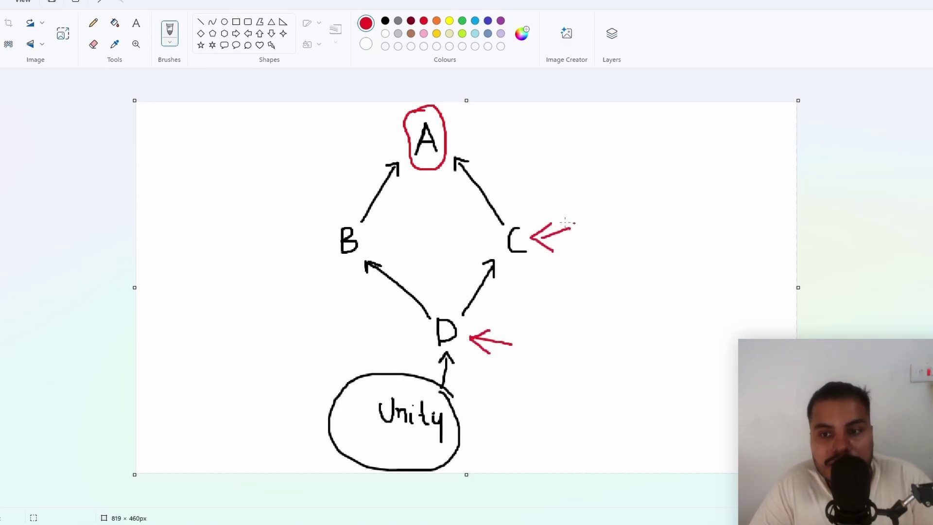
pyautogui.moveTo(512, 106); pyautogui.dragTo(446, 128)
pyautogui.moveTo(446, 128); pyautogui.dragTo(477, 138)
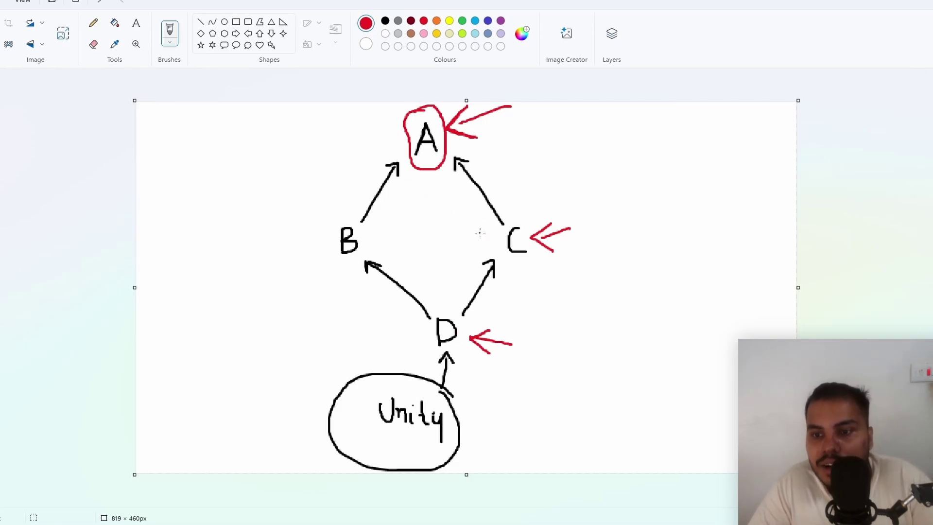
pyautogui.moveTo(478, 231)
pyautogui.mouseDown()
pyautogui.moveTo(486, 242)
pyautogui.moveTo(476, 243)
pyautogui.mouseUp()
pyautogui.moveTo(436, 302)
pyautogui.mouseDown()
pyautogui.moveTo(446, 302)
pyautogui.moveTo(437, 309)
pyautogui.mouseUp()
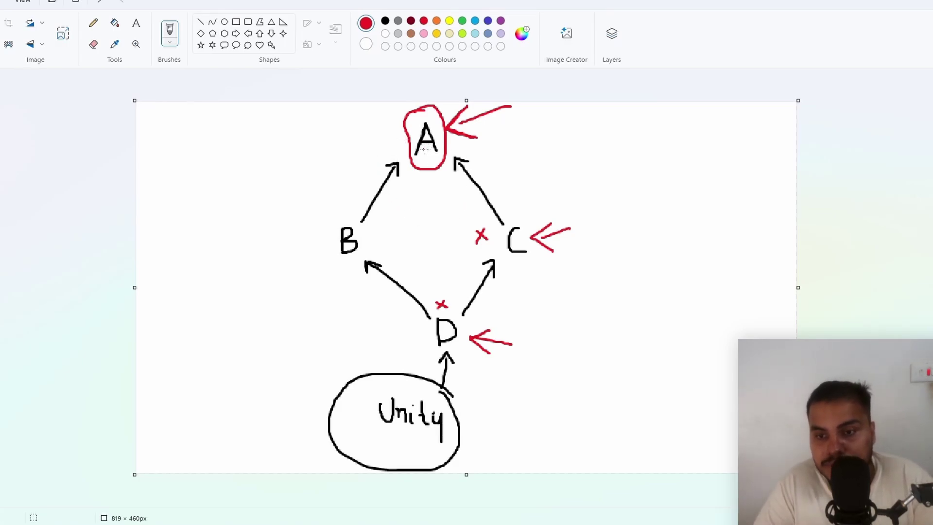
# Clear the red annotations, tick A, B, C, D and Unity in red, and circle A's tick.
pyautogui.hotkey('ctrl', 'z')
pyautogui.hotkey('ctrl', 'z')
pyautogui.hotkey('ctrl', 'z')
pyautogui.hotkey('ctrl', 'z')
pyautogui.hotkey('ctrl', 'z')
pyautogui.hotkey('ctrl', 'z')
pyautogui.hotkey('ctrl', 'z')
pyautogui.hotkey('ctrl', 'z')
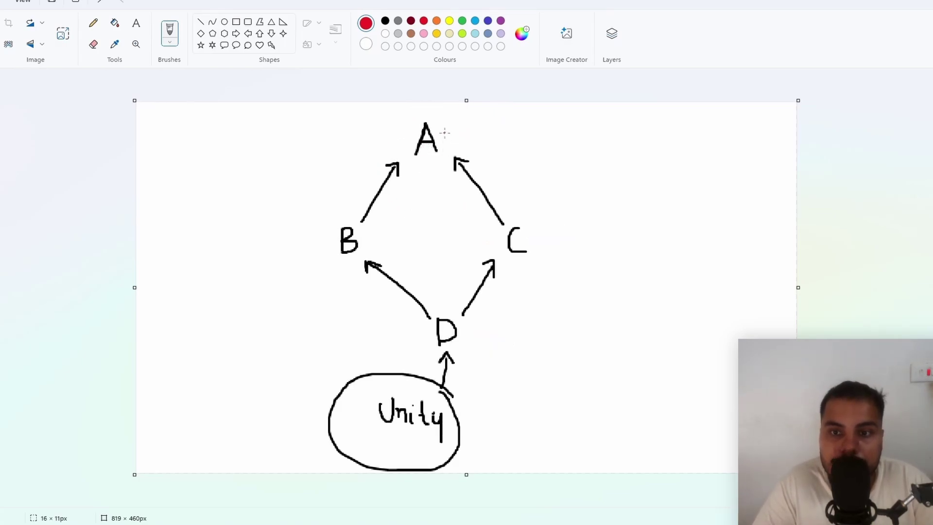
pyautogui.moveTo(444, 133); pyautogui.dragTo(461, 123)
pyautogui.moveTo(368, 232); pyautogui.dragTo(382, 229)
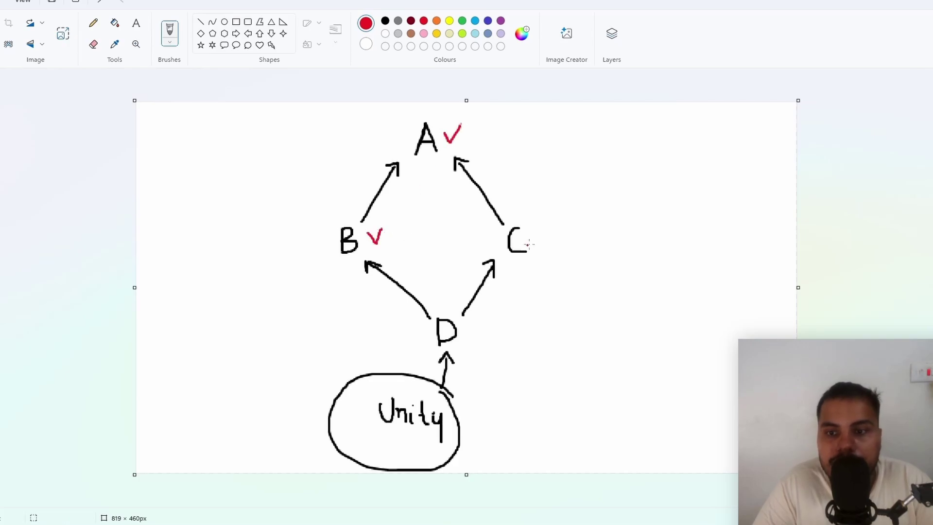
pyautogui.moveTo(529, 242); pyautogui.dragTo(549, 232)
pyautogui.moveTo(466, 337); pyautogui.dragTo(487, 314)
pyautogui.moveTo(468, 403); pyautogui.dragTo(494, 393)
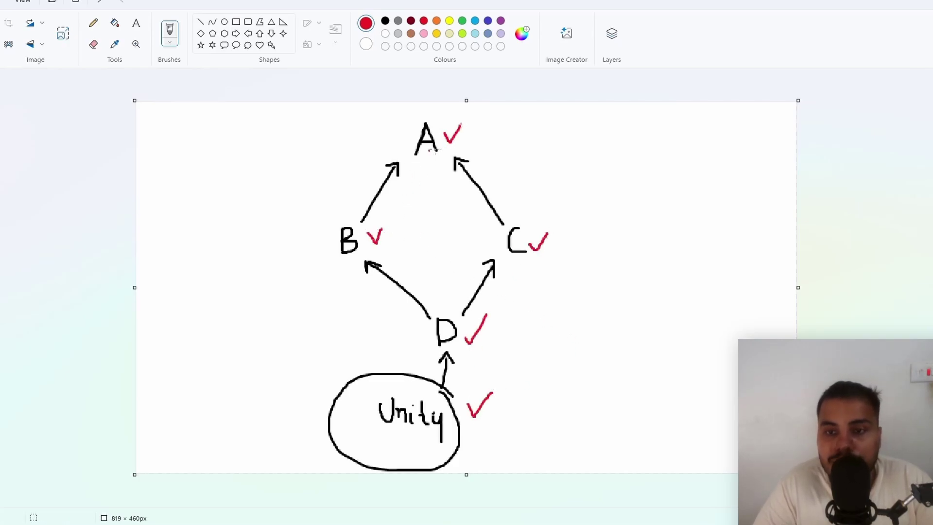
pyautogui.moveTo(469, 116)
pyautogui.mouseDown()
pyautogui.moveTo(431, 148)
pyautogui.moveTo(451, 163)
pyautogui.moveTo(485, 150)
pyautogui.moveTo(466, 115)
pyautogui.mouseUp()
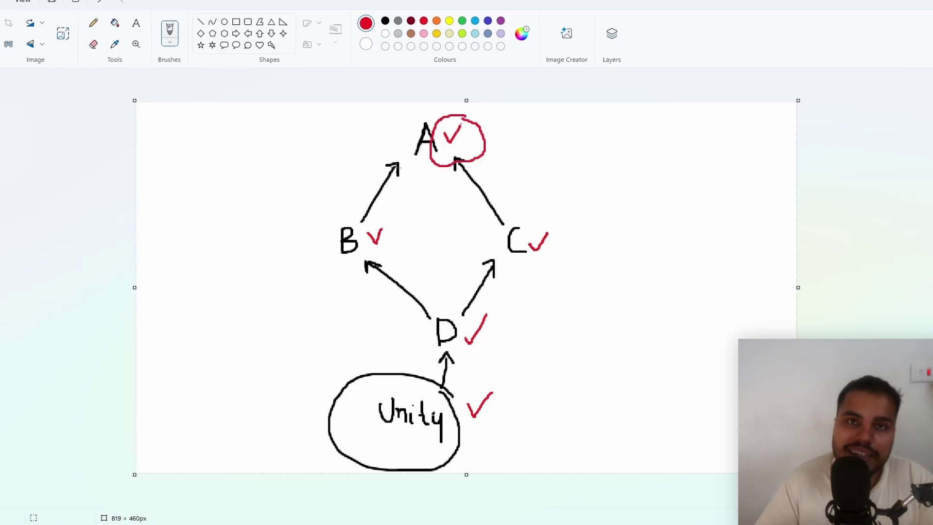